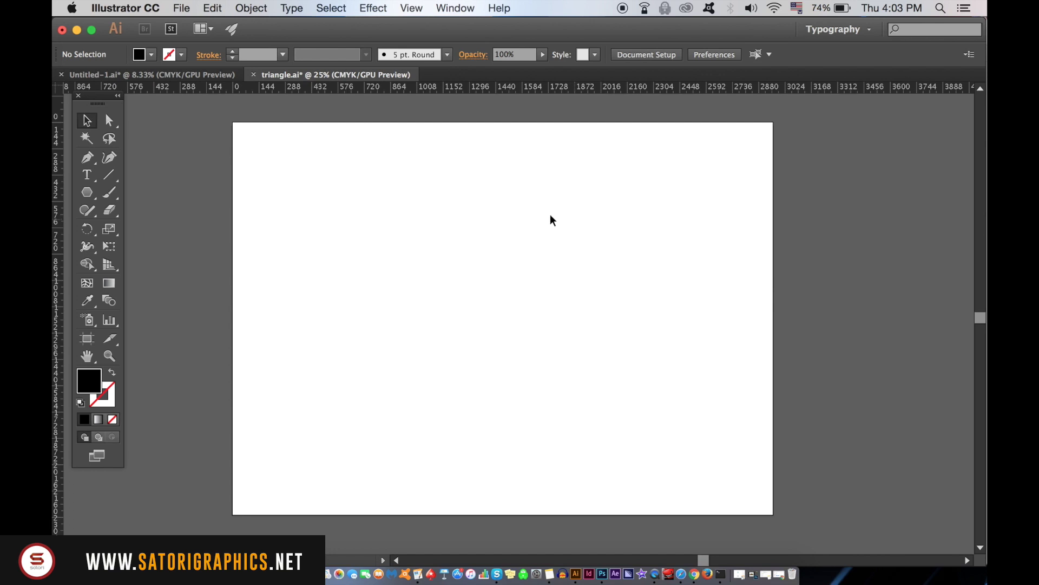
Step: Adjust the Scale Strokes & Effects checkbox in the General preferences
left_click(156, 9)
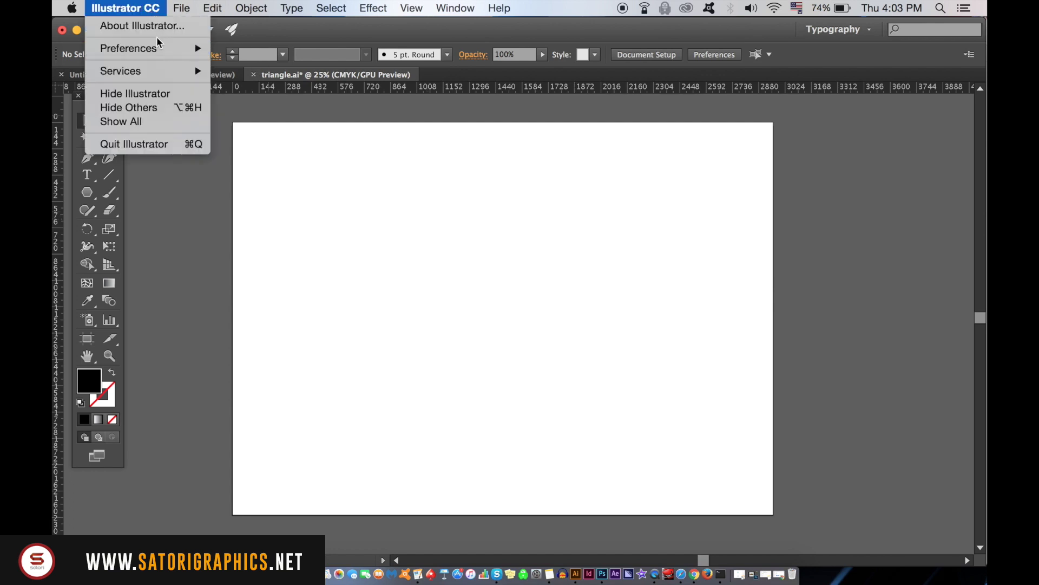
mouse_move(157, 49)
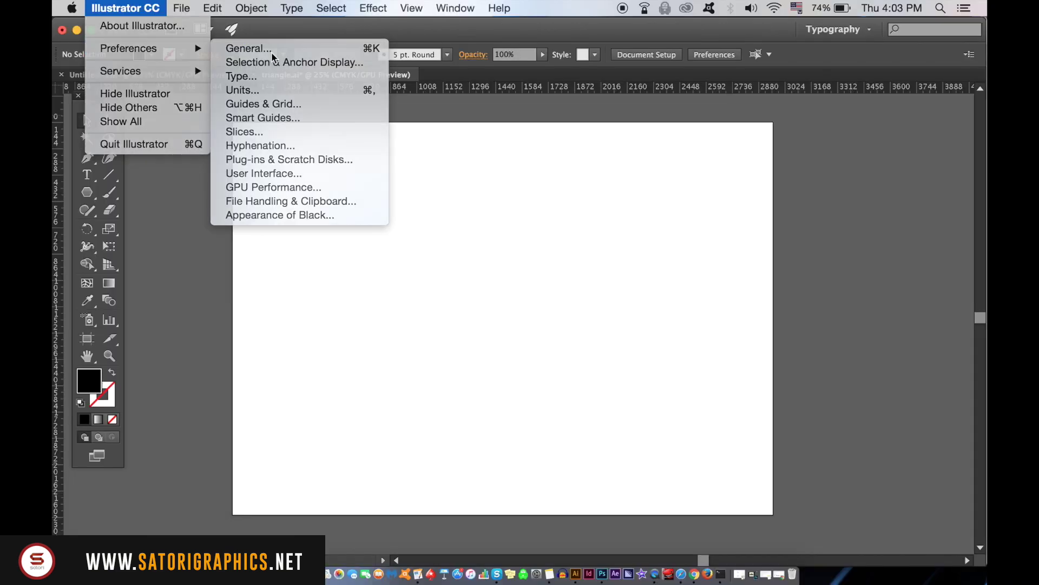
left_click(648, 128)
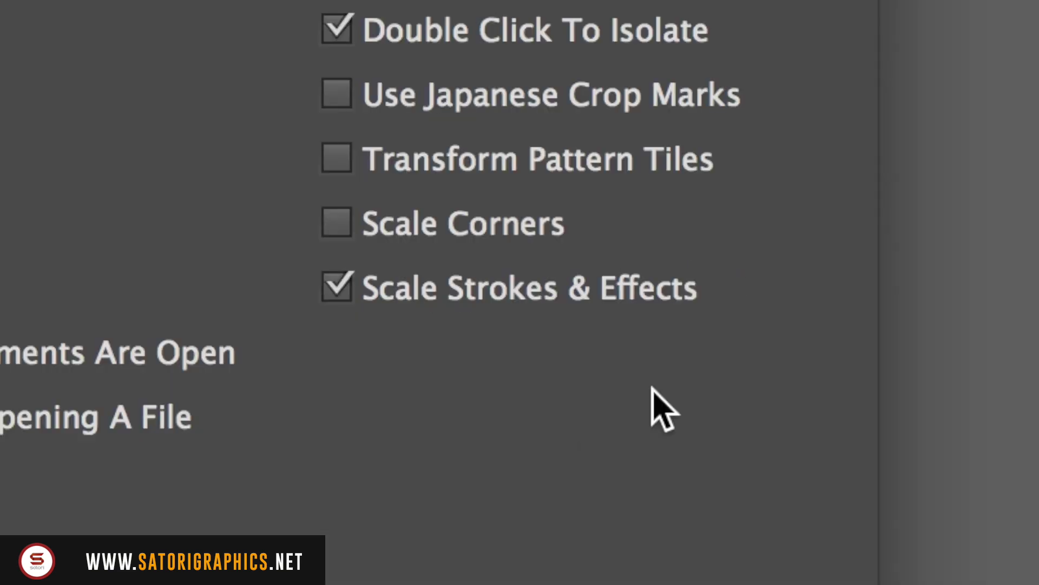
left_click(718, 258)
left_click(559, 300)
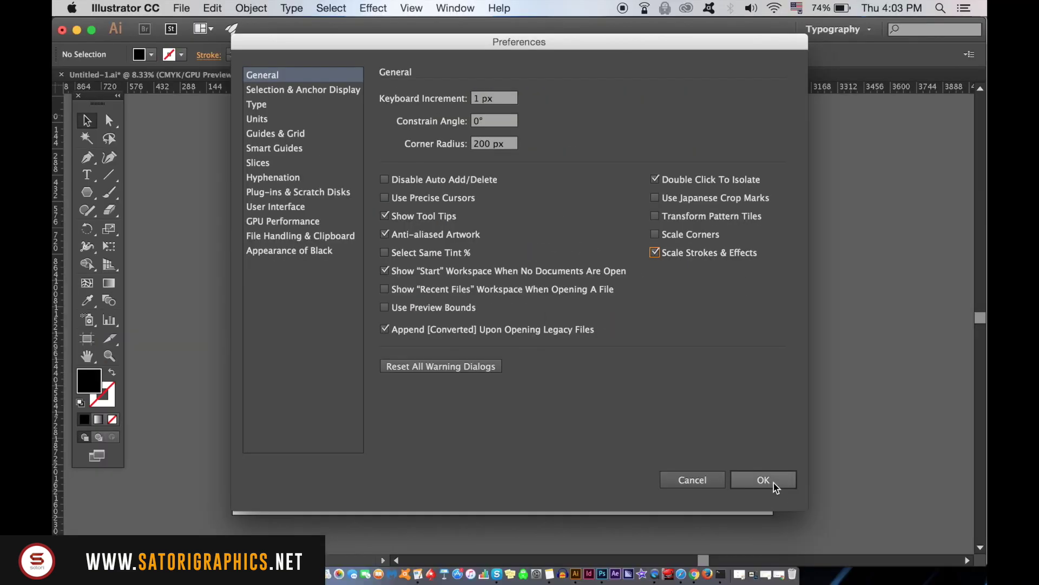
Step: Draw a black rectangle covering the whole artboard with the Rectangle tool
left_click(764, 480)
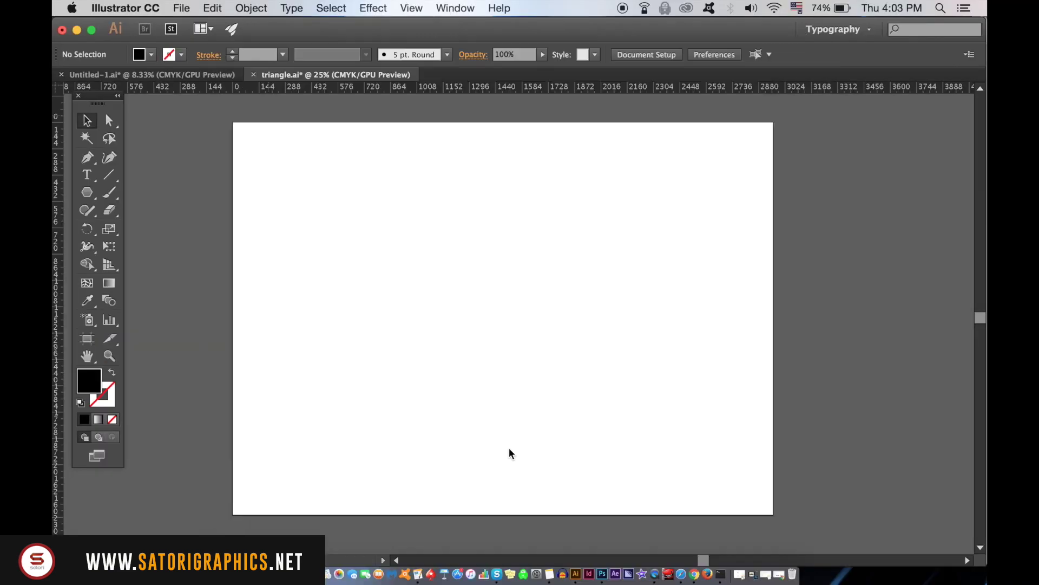
left_click(87, 194)
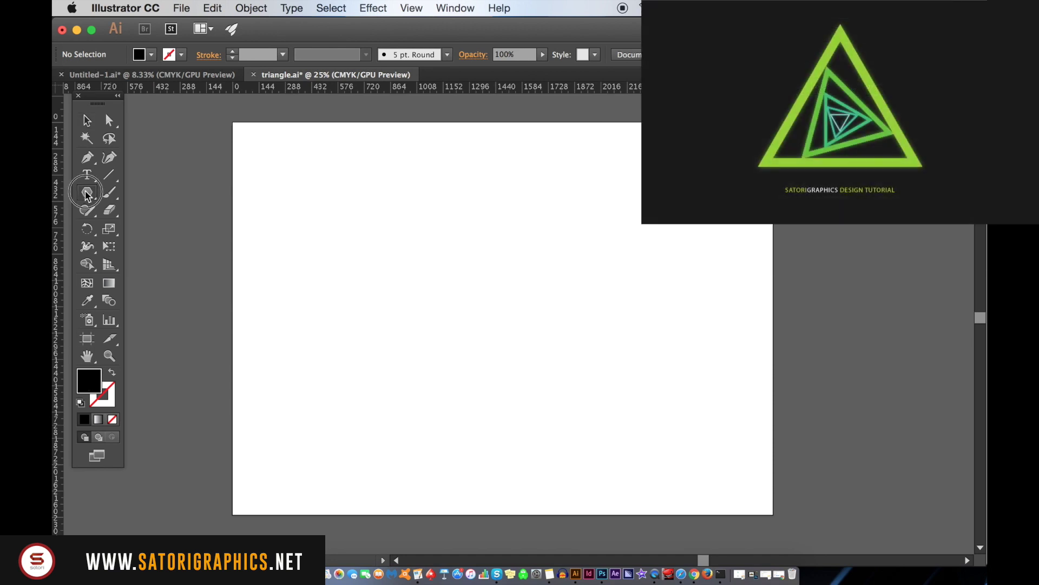
left_click_drag(88, 196, 227, 193)
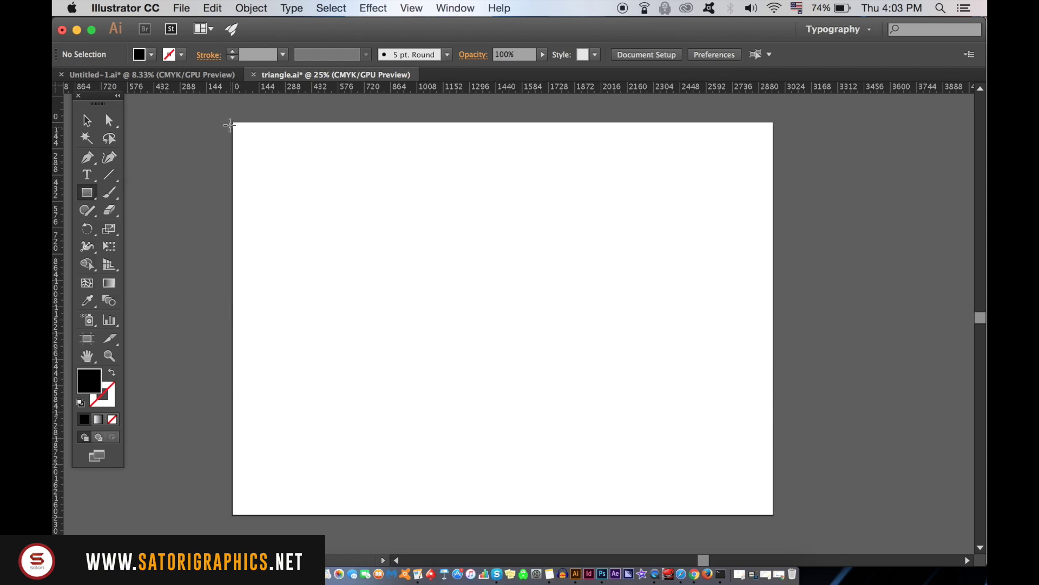
left_click_drag(232, 123, 774, 481)
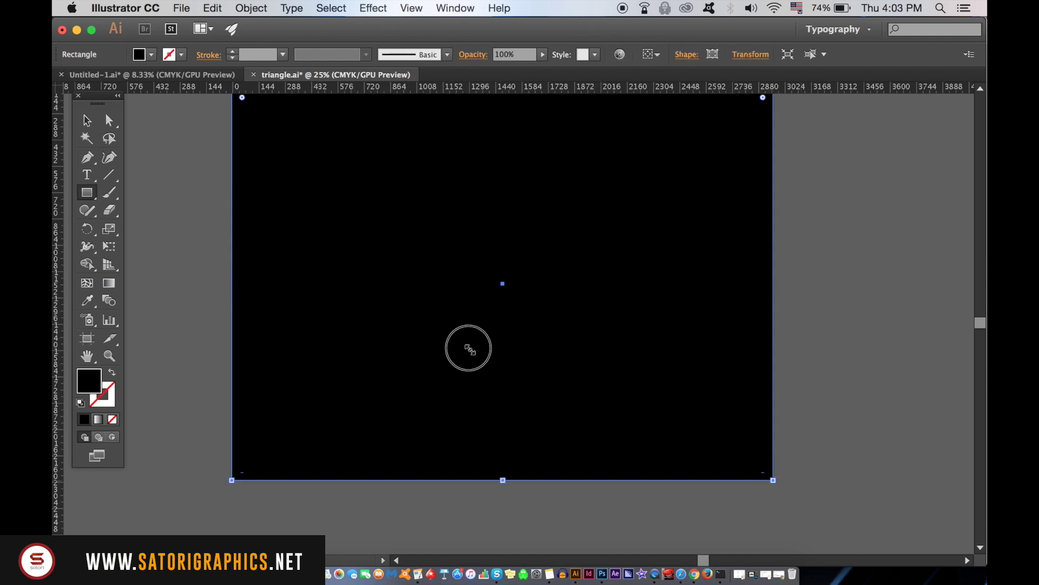
scroll(468, 348, "up", 5)
scroll(476, 297, "down", 4)
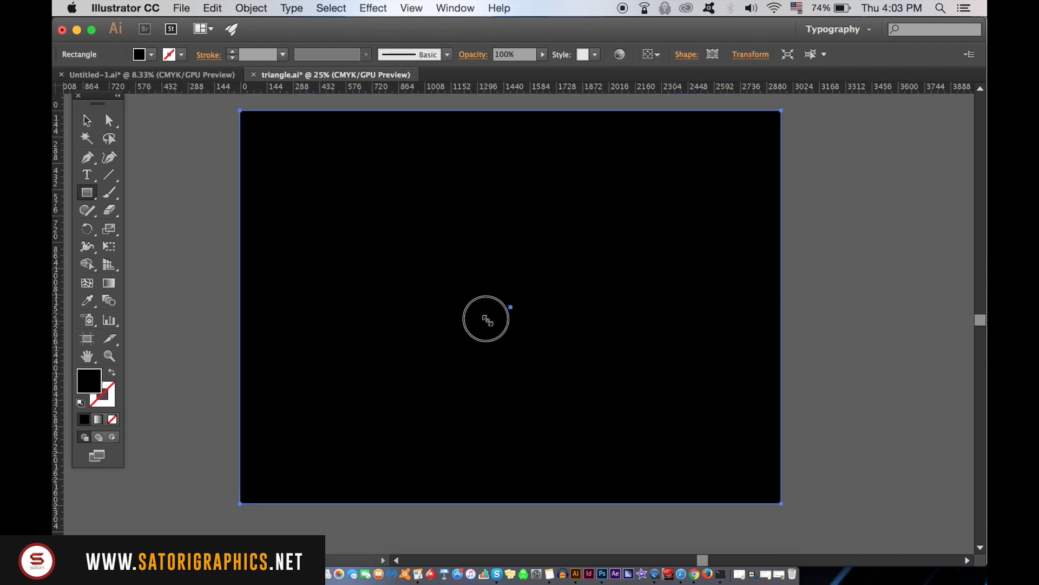
Step: Lock the black background rectangle and swap colours to no fill with a black stroke
left_click(274, 7)
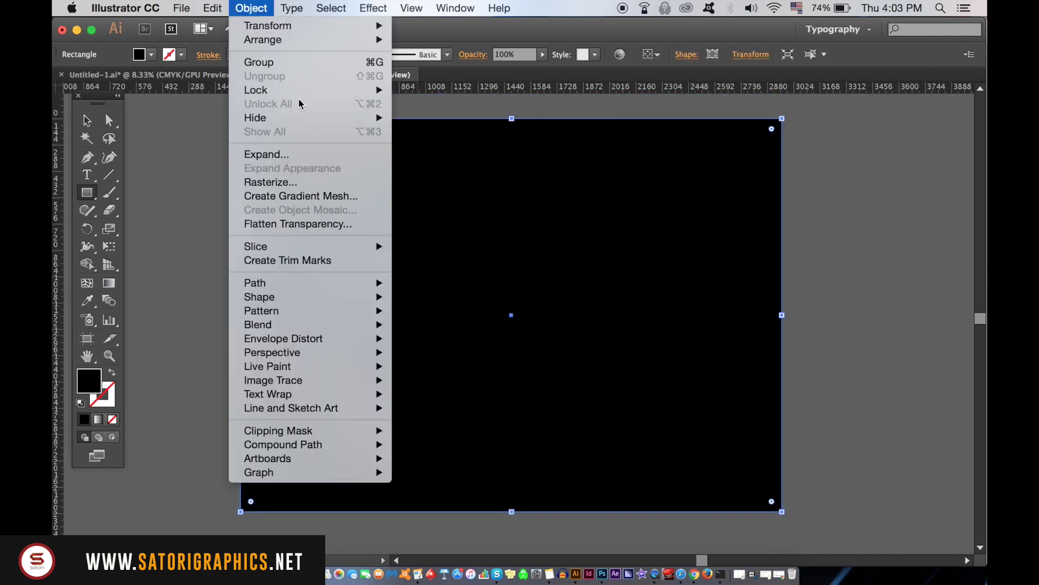
mouse_move(309, 92)
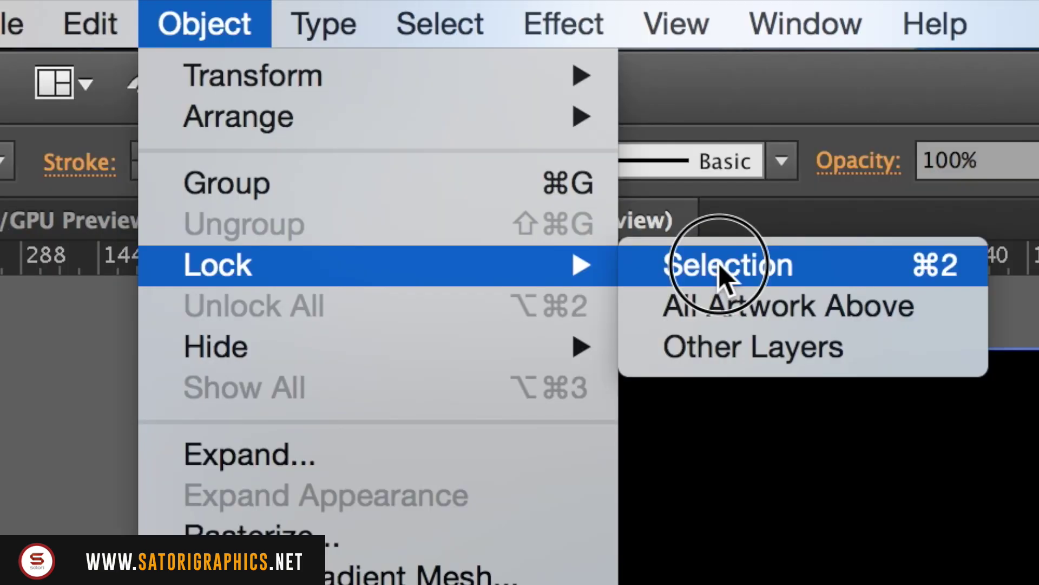
left_click(724, 271)
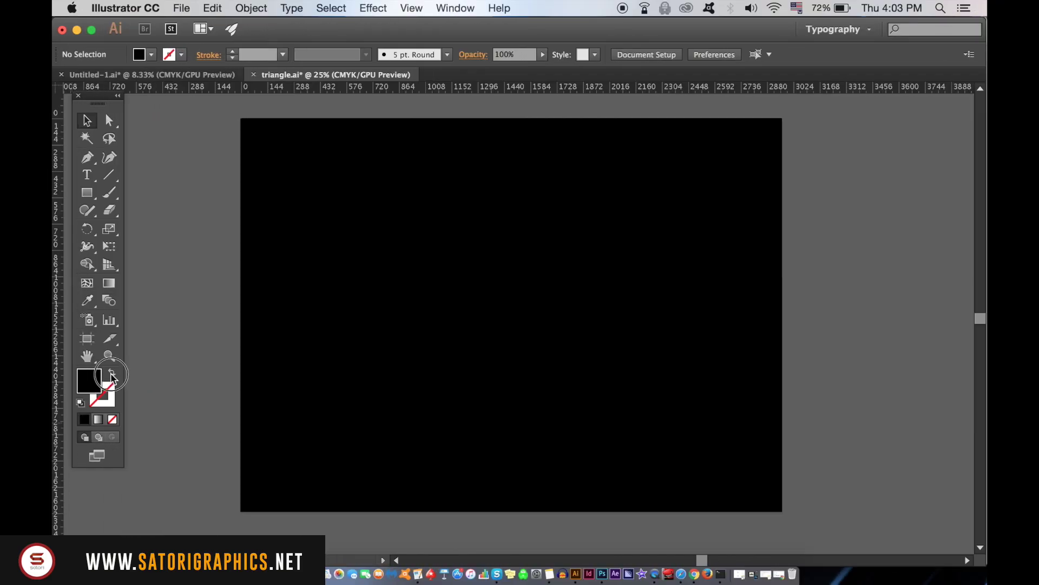
left_click(111, 371)
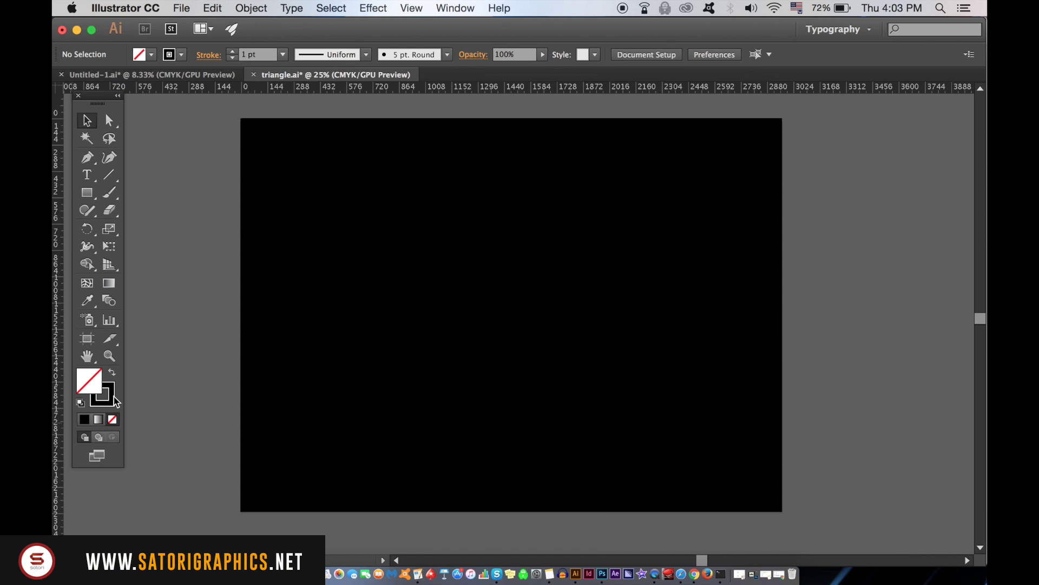
Step: Make the stroke colour a bright lime green, keeping the fill at none
double_click(113, 397)
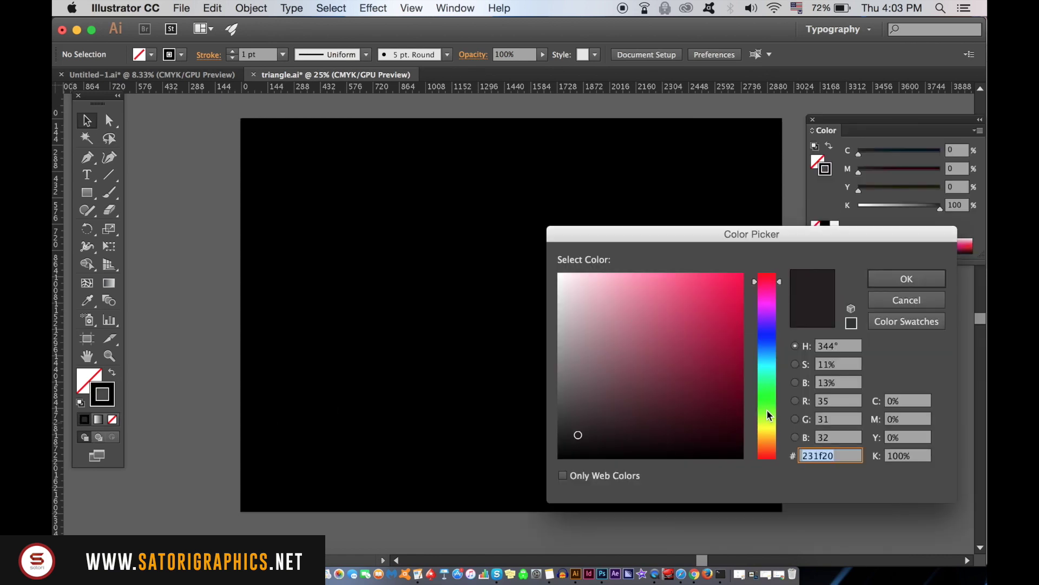
left_click(768, 415)
mouse_move(733, 324)
left_mouse_down()
mouse_move(726, 301)
mouse_move(749, 273)
left_mouse_up()
left_click(907, 279)
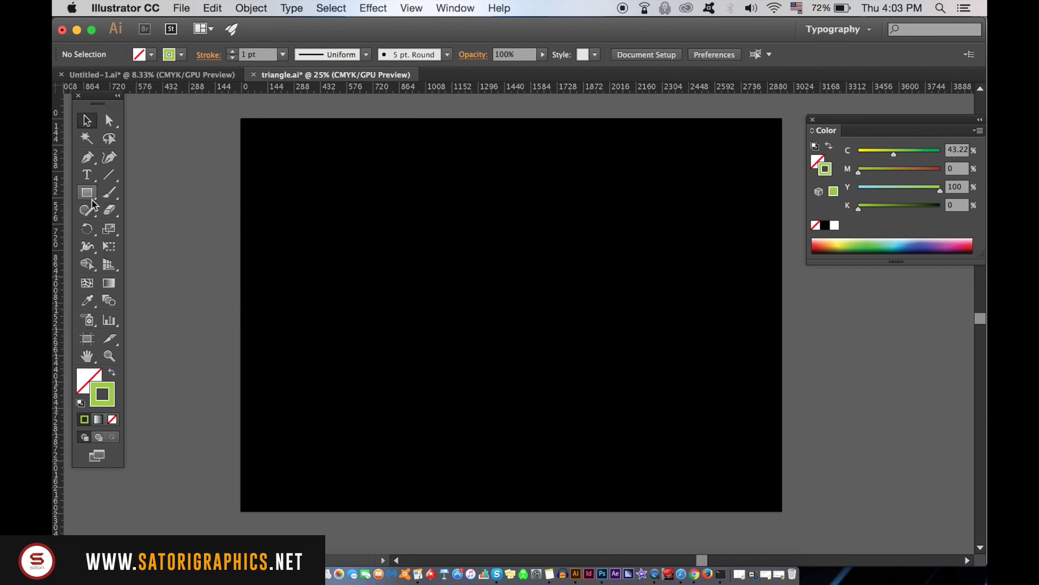
Step: Create a small 3-sided triangle with the Polygon tool
left_click(84, 200)
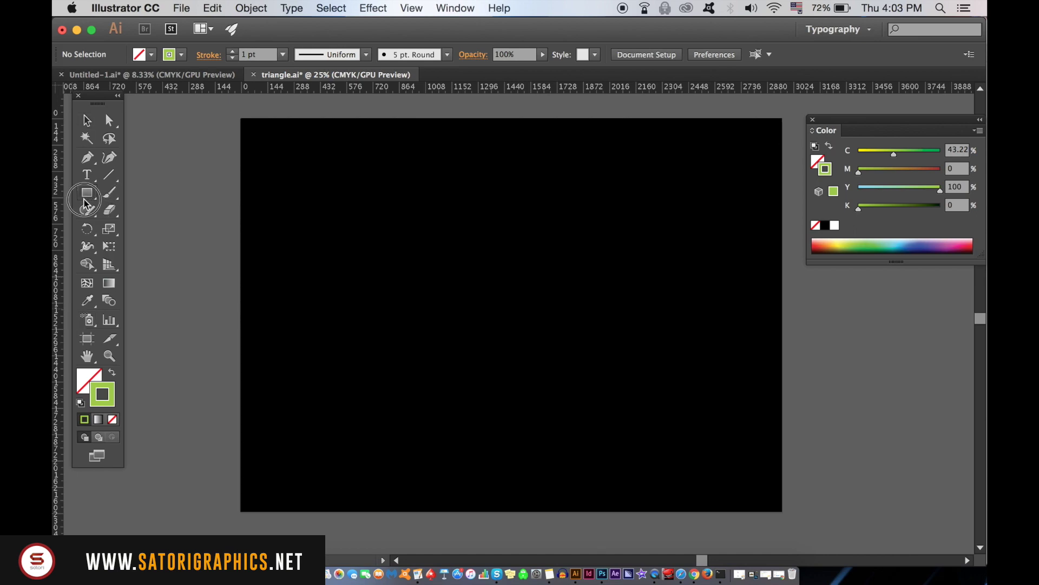
left_click_drag(84, 203, 167, 244)
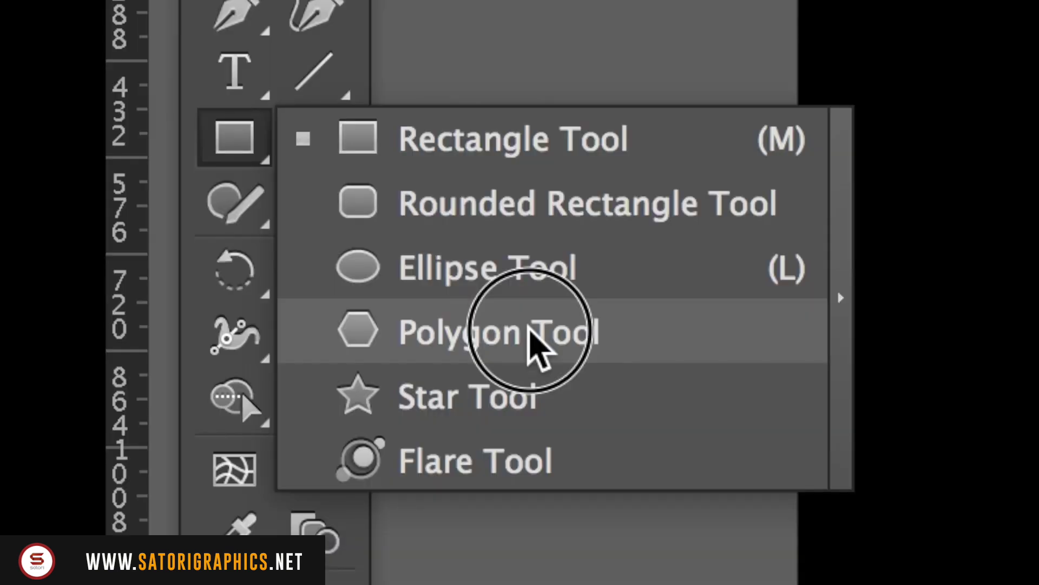
left_click_drag(529, 332, 561, 338)
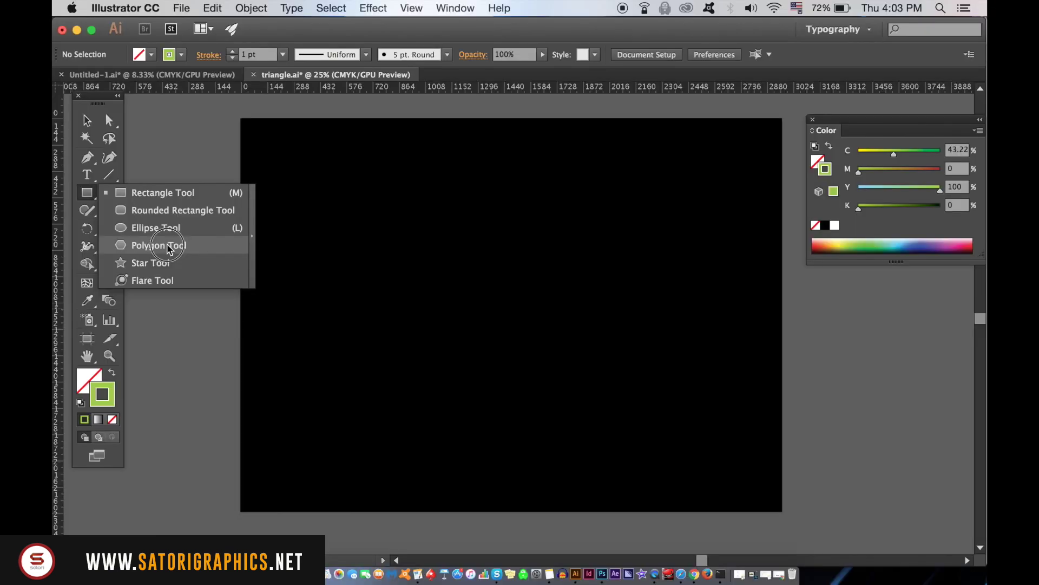
left_click(494, 229)
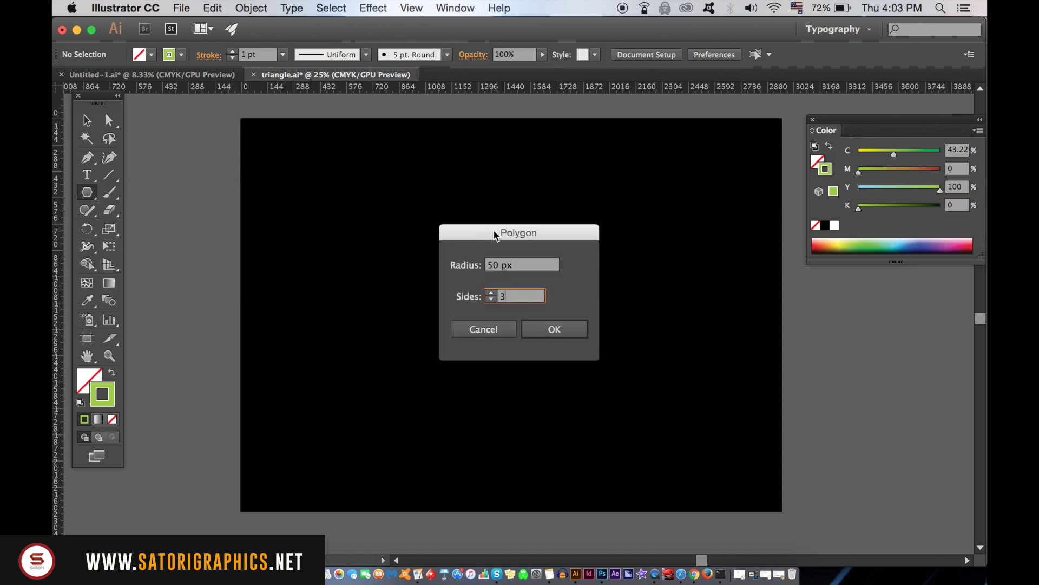
left_click(552, 327)
Step: Scale the triangle up, centre it on the artboard, and set its stroke weight to 60 pt
left_click(88, 121)
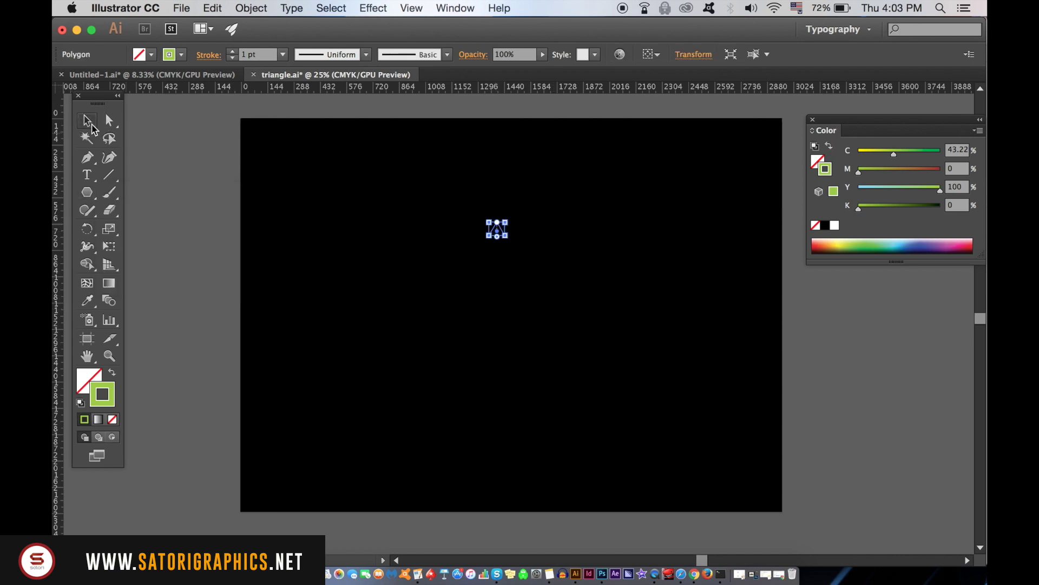
left_click_drag(510, 239, 596, 298)
left_click_drag(552, 236, 578, 319)
left_click_drag(598, 220, 612, 204)
left_click(283, 54)
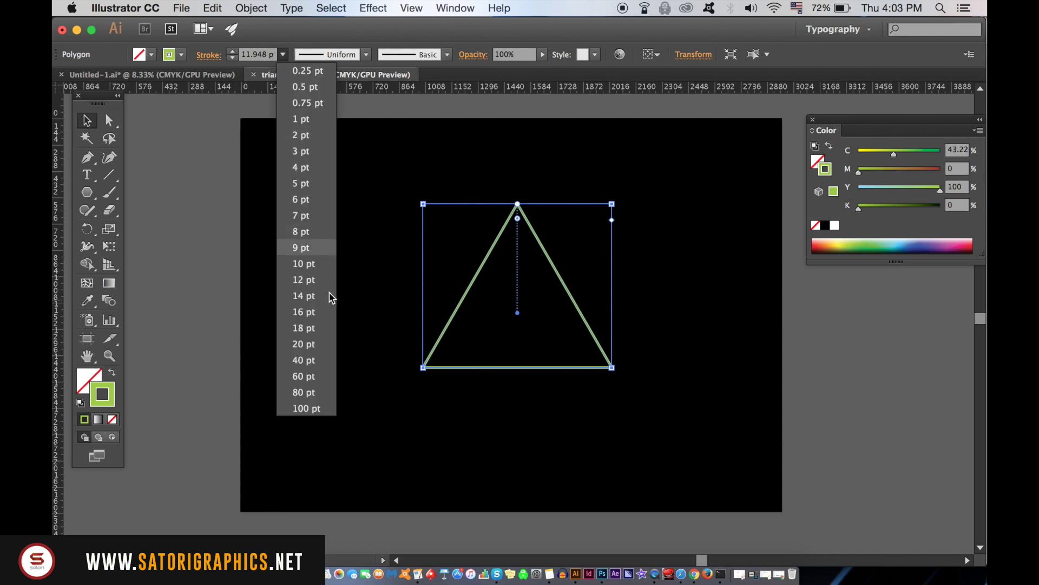
left_click(319, 344)
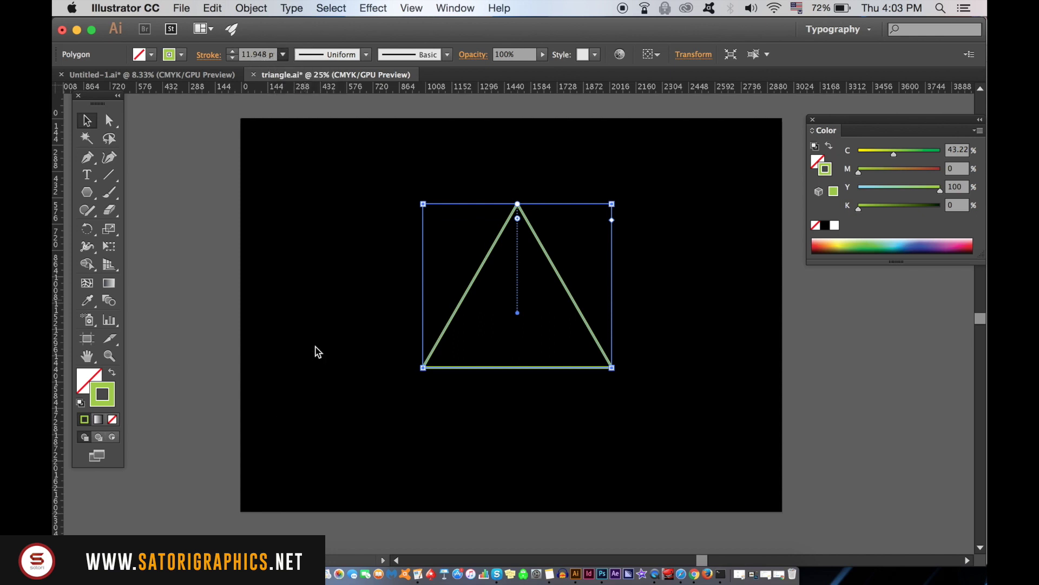
left_click(283, 54)
left_click(317, 372)
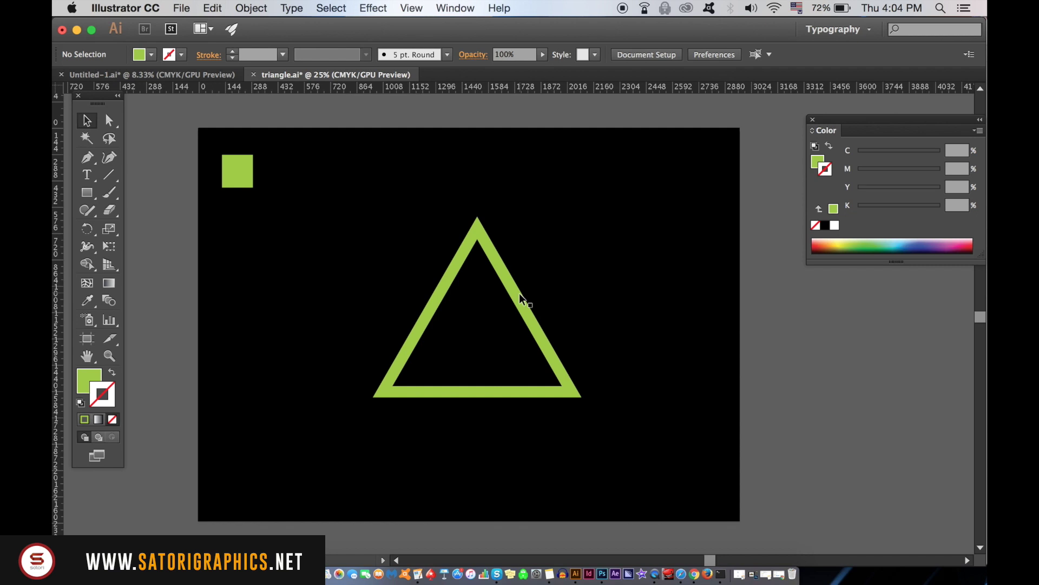
Step: Alt-drag a copy of the triangle up and right, then bring up Object > Transform > Rotate
left_click(519, 296)
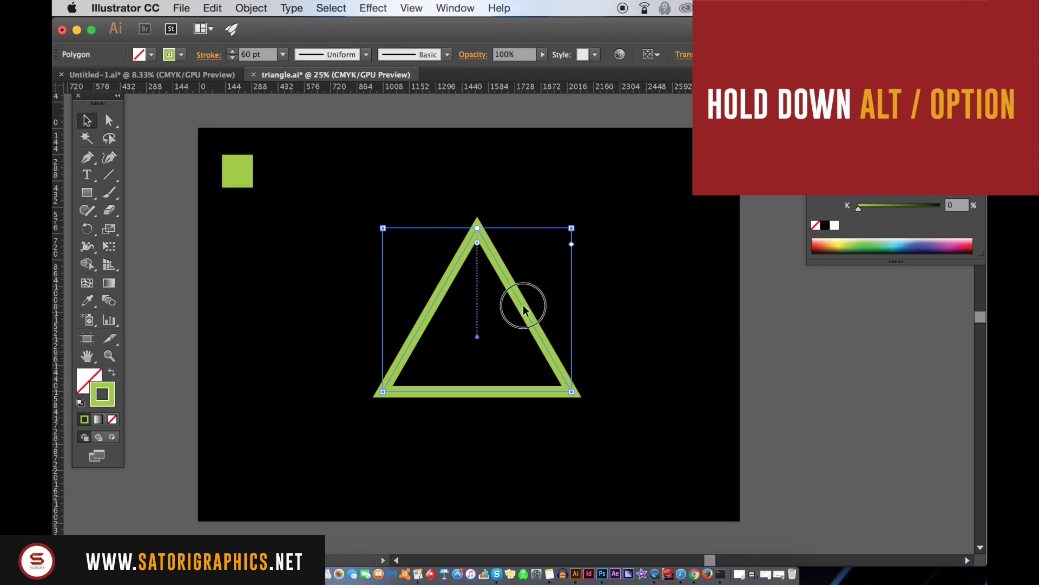
left_click_drag(539, 279, 677, 271)
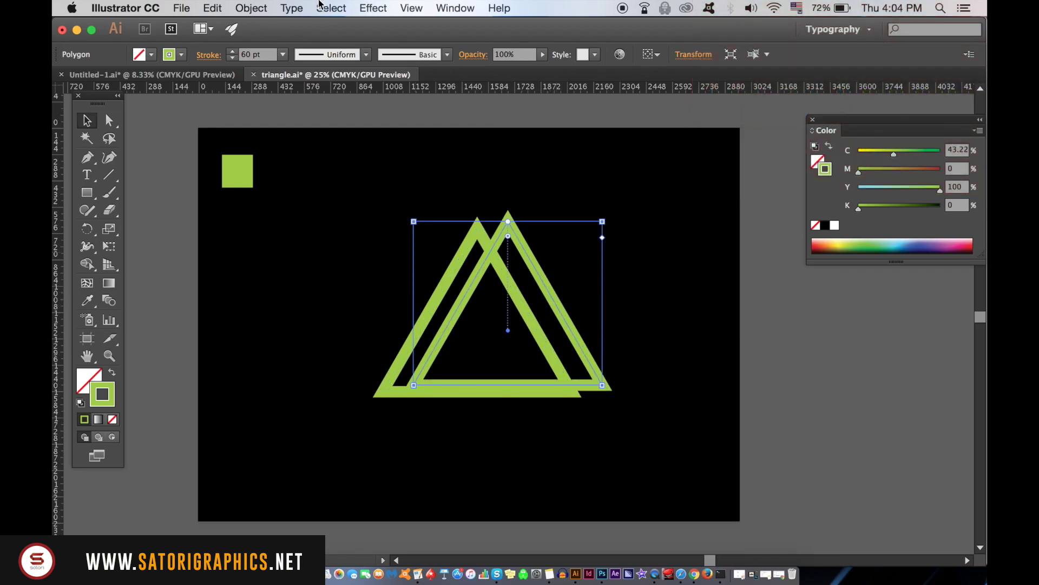
left_click(252, 7)
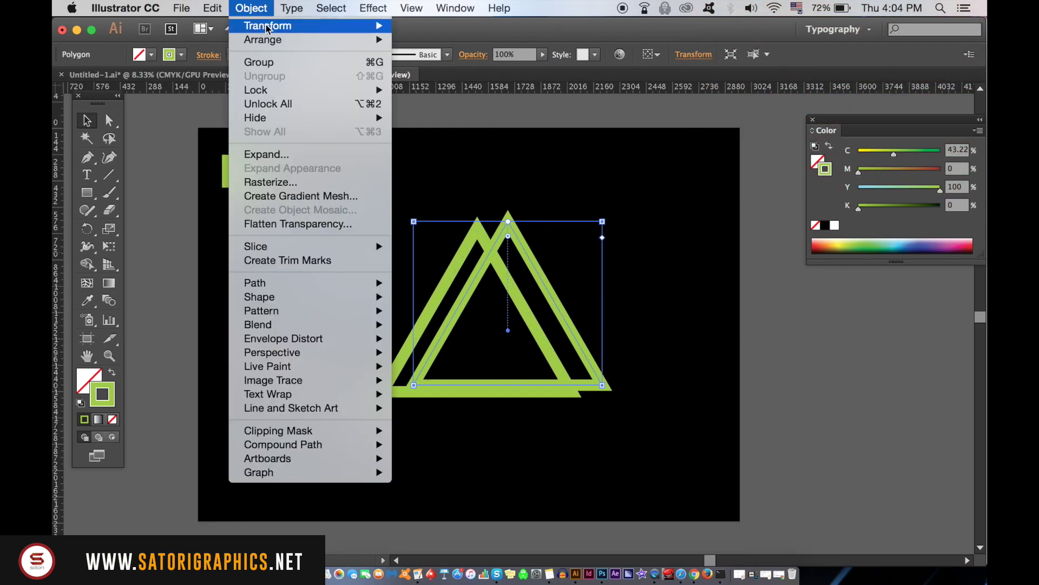
mouse_move(270, 26)
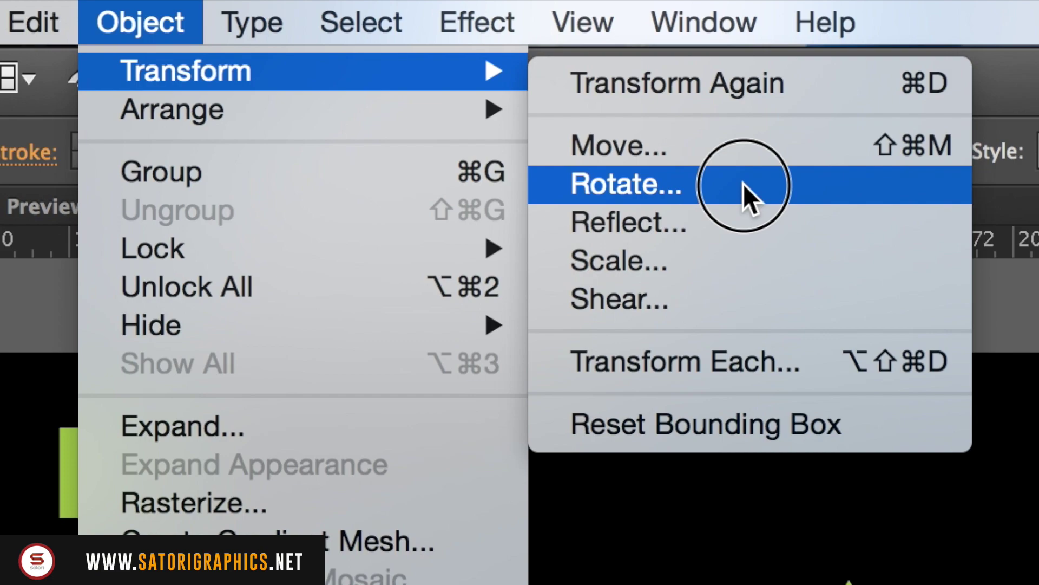
left_click(742, 183)
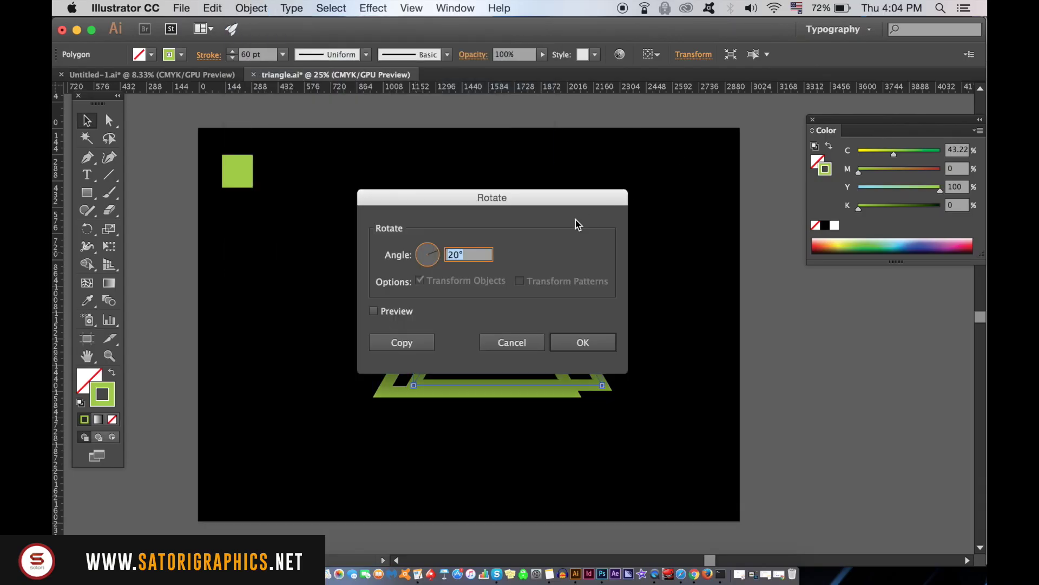
Step: Rotate the copied triangle by 120° and tilt it slightly
type("120")
left_click(603, 343)
left_click_drag(601, 343, 620, 346)
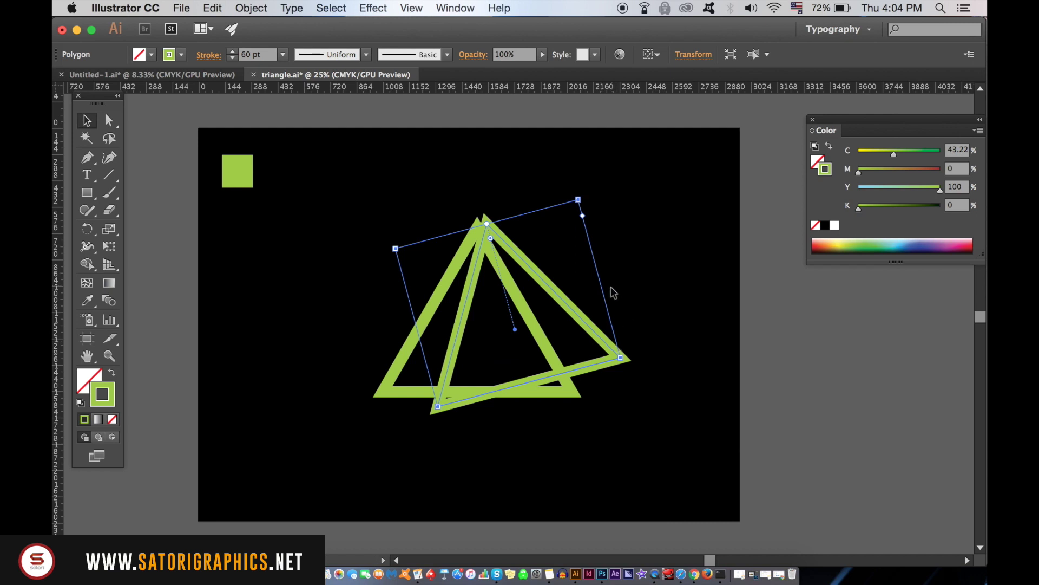
scroll(611, 291, "up", 2)
Step: Shrink the tilted copy to fit inside the large triangle and nudge it up and left
left_click_drag(547, 114, 489, 168)
left_click_drag(475, 355, 443, 331)
left_click_drag(460, 165, 447, 194)
mouse_move(378, 309)
left_mouse_down()
mouse_move(399, 304)
mouse_move(388, 295)
mouse_move(391, 310)
left_mouse_up()
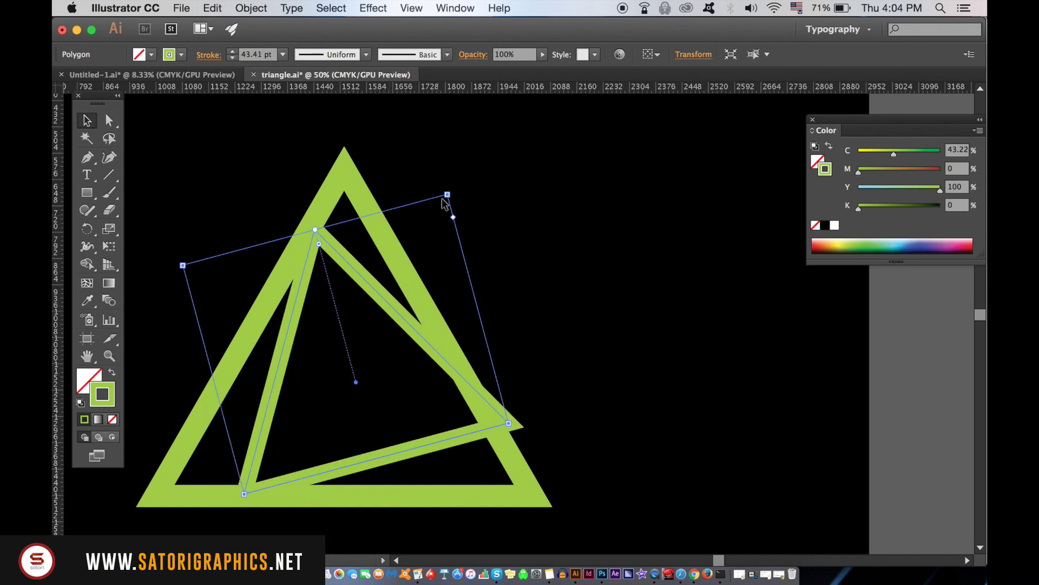
left_click_drag(448, 194, 433, 215)
left_click_drag(184, 282, 194, 285)
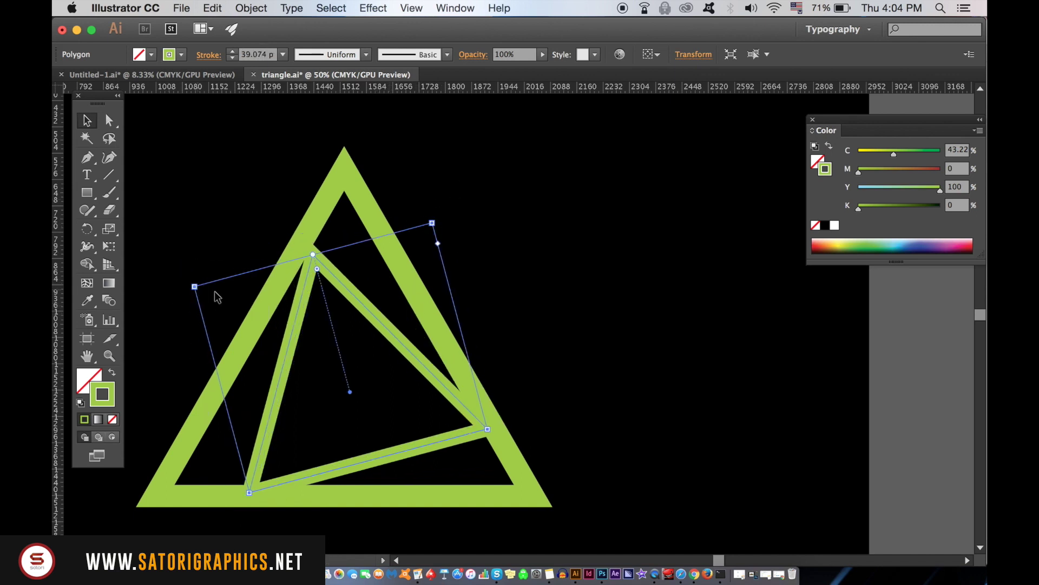
key("Up")
key("Up")
key("Up")
key("Up")
key("Up")
key("Up")
key("Up")
key("Up")
key("Left")
key("Left")
key("Left")
key("Left")
key("Left")
key("Left")
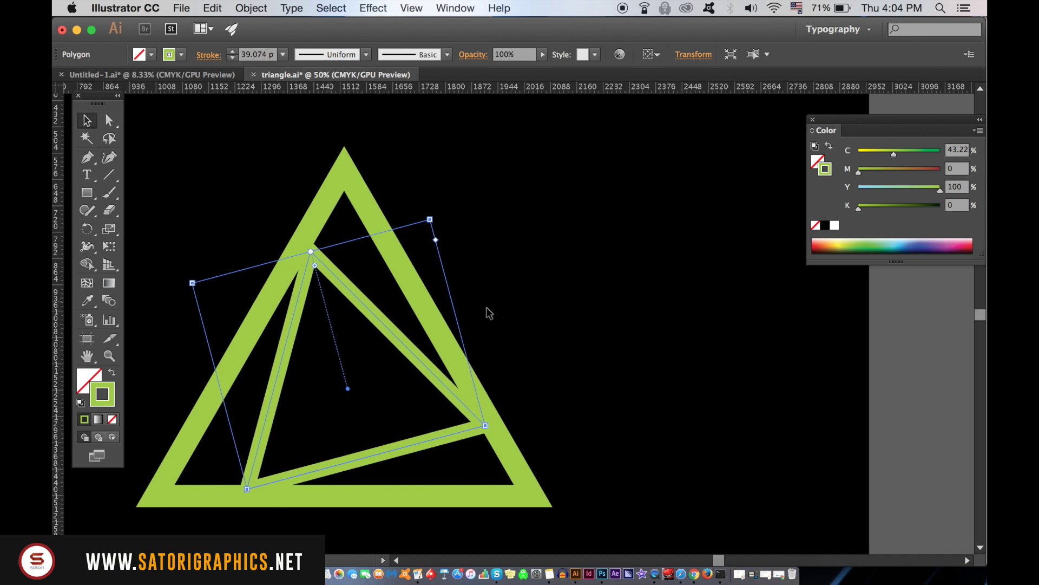
scroll(489, 313, "down", 1)
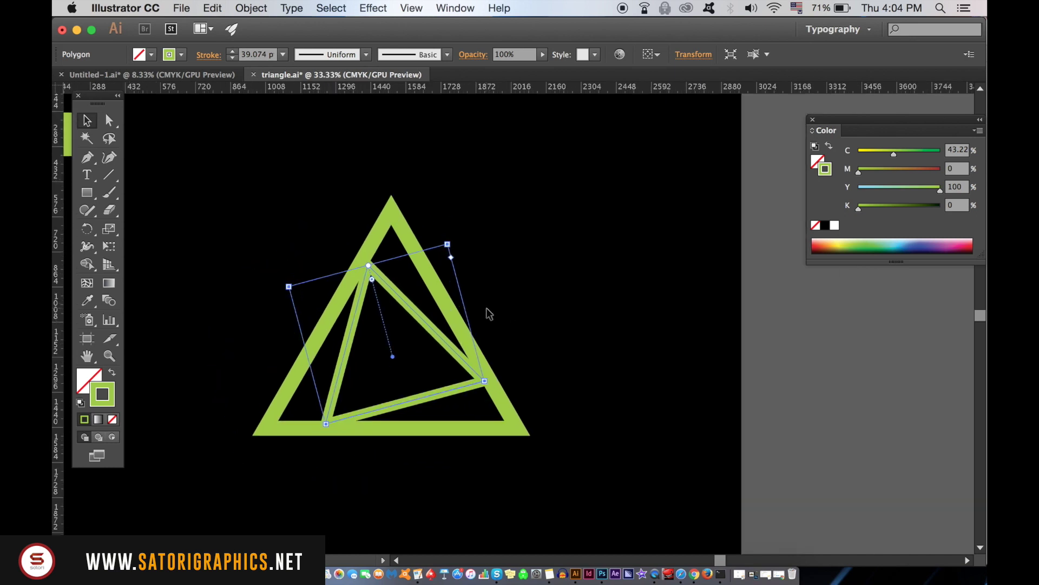
scroll(526, 297, "left", 3)
Step: Change the inner triangle's stroke colour to a deeper green in the Color Picker
left_click(110, 391)
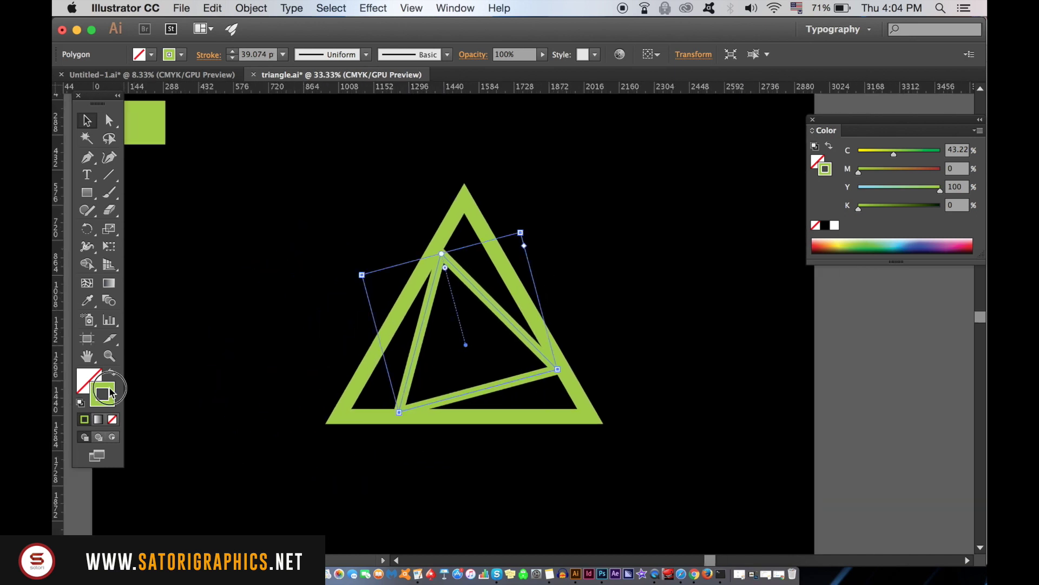
double_click(110, 391)
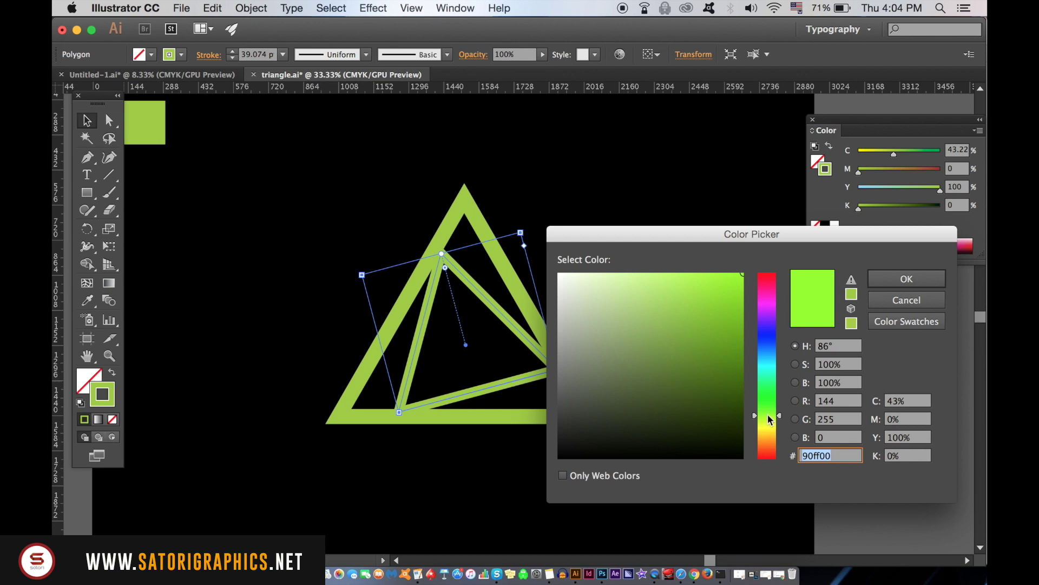
left_click_drag(768, 404, 768, 391)
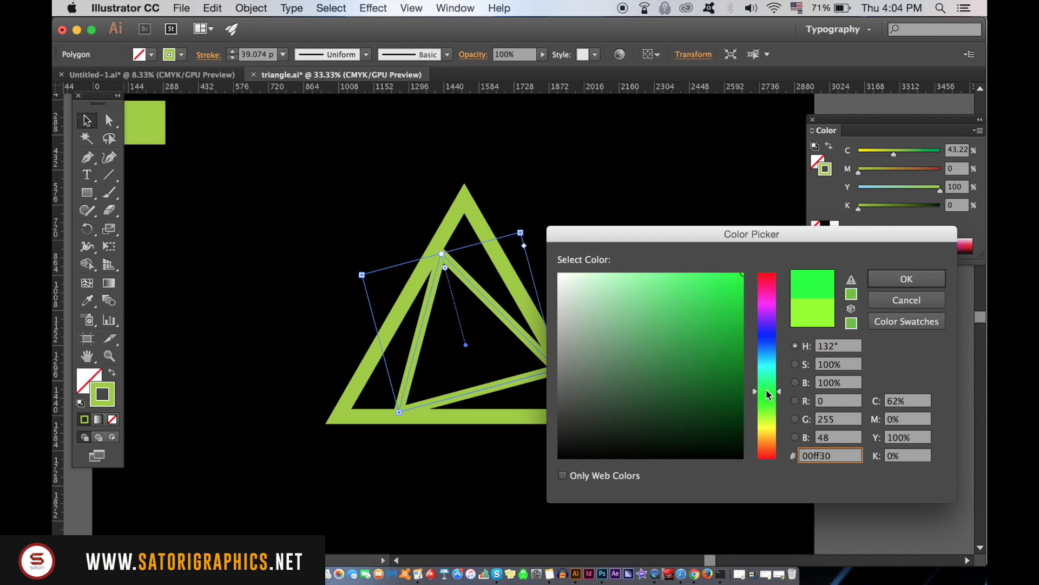
left_click(906, 278)
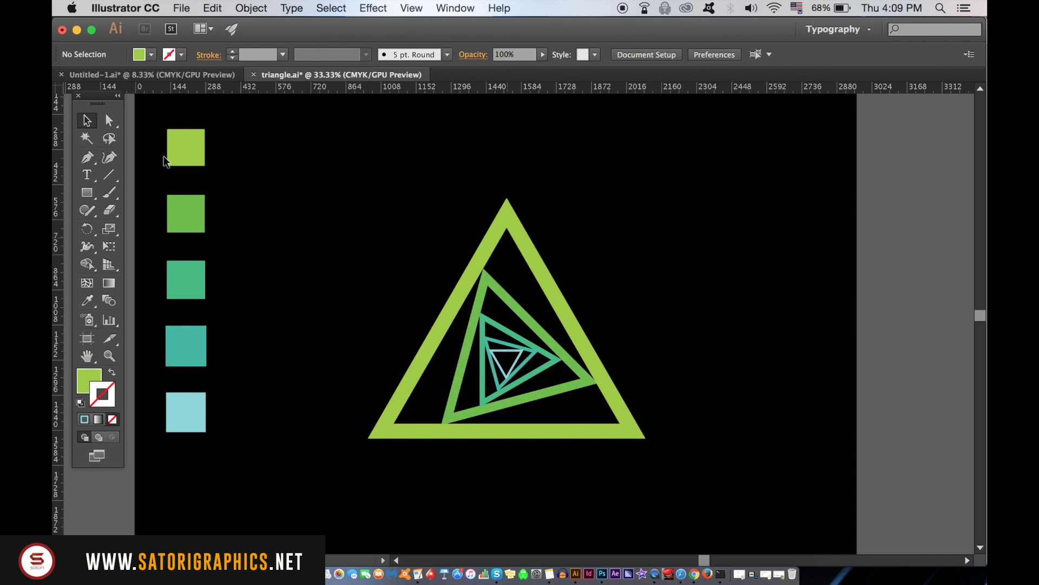
Step: Select the top lime square and copy its 9ecc3b hex code from the Color Picker
left_click(197, 150)
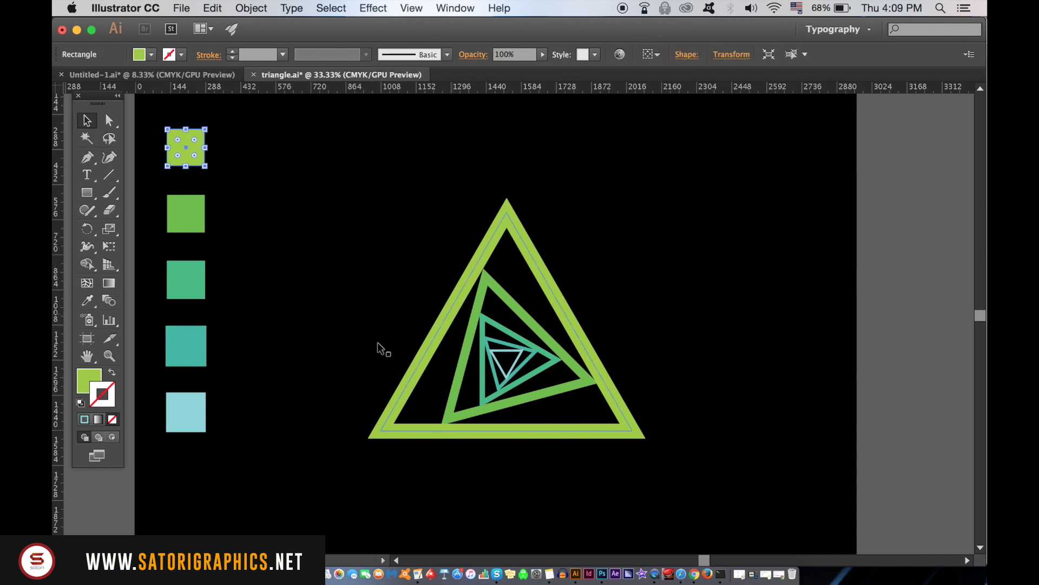
left_click(84, 377)
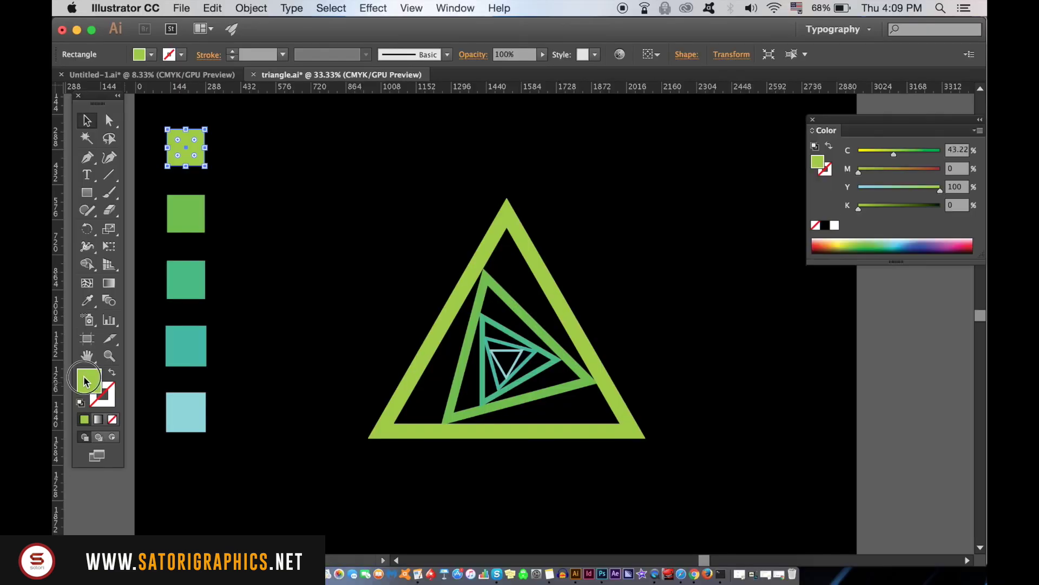
double_click(470, 259)
double_click(828, 451)
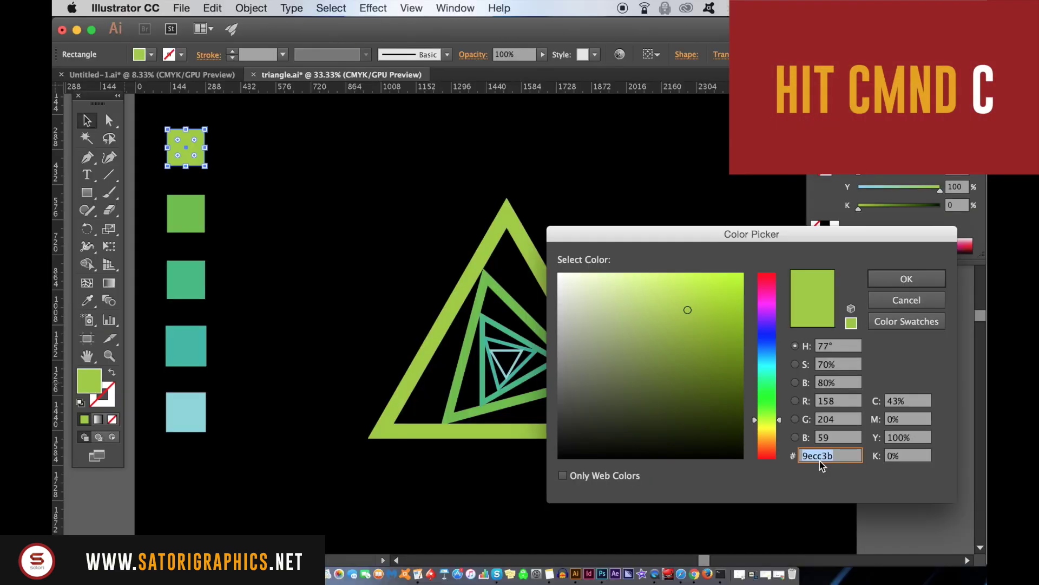
left_click(887, 279)
Step: Select all nested triangles and apply Object > Path > Outline Stroke
left_click(521, 234)
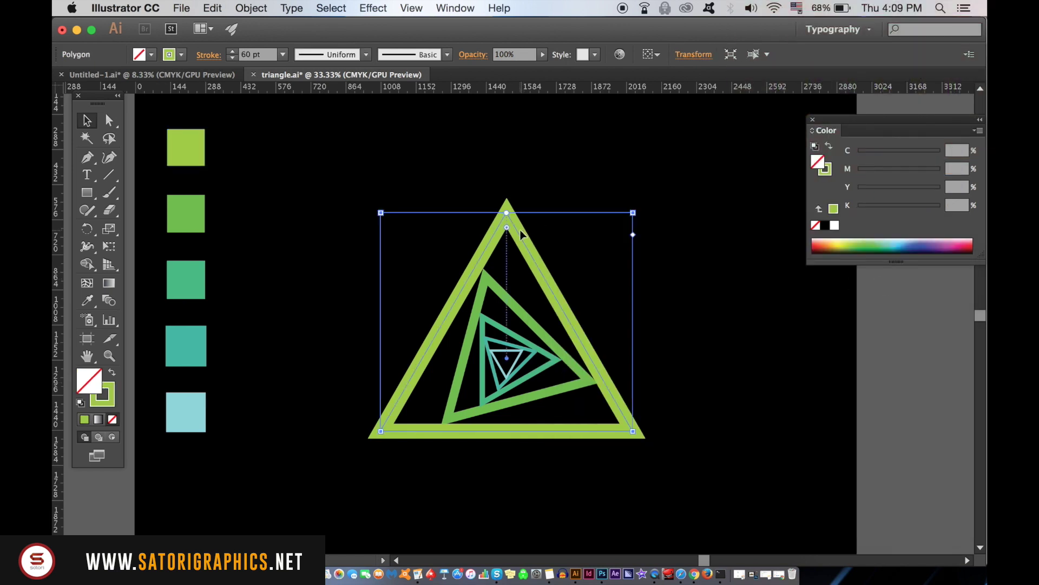
left_click_drag(364, 144, 617, 442)
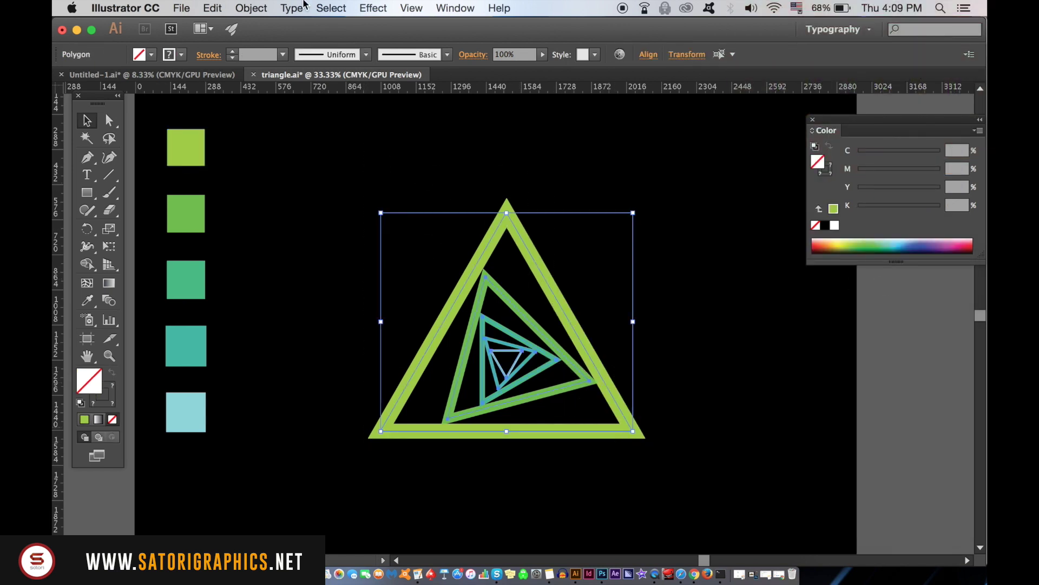
left_click(261, 6)
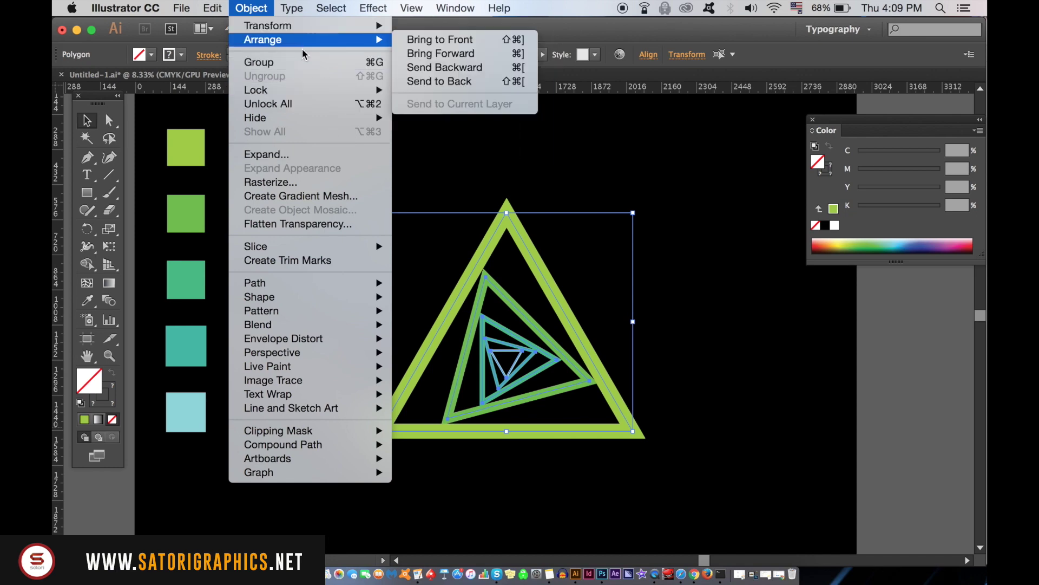
mouse_move(325, 283)
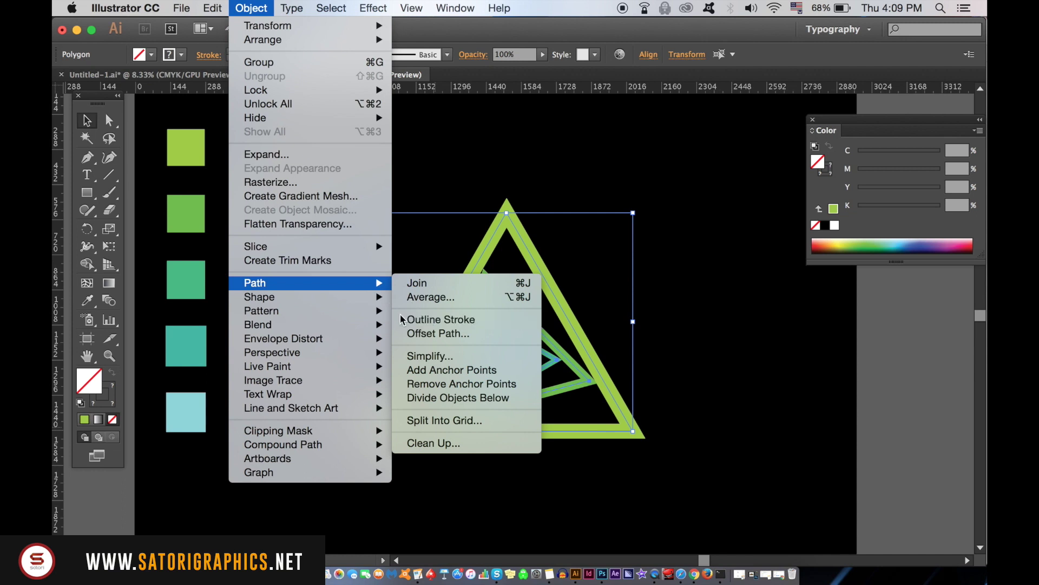
left_click(566, 195)
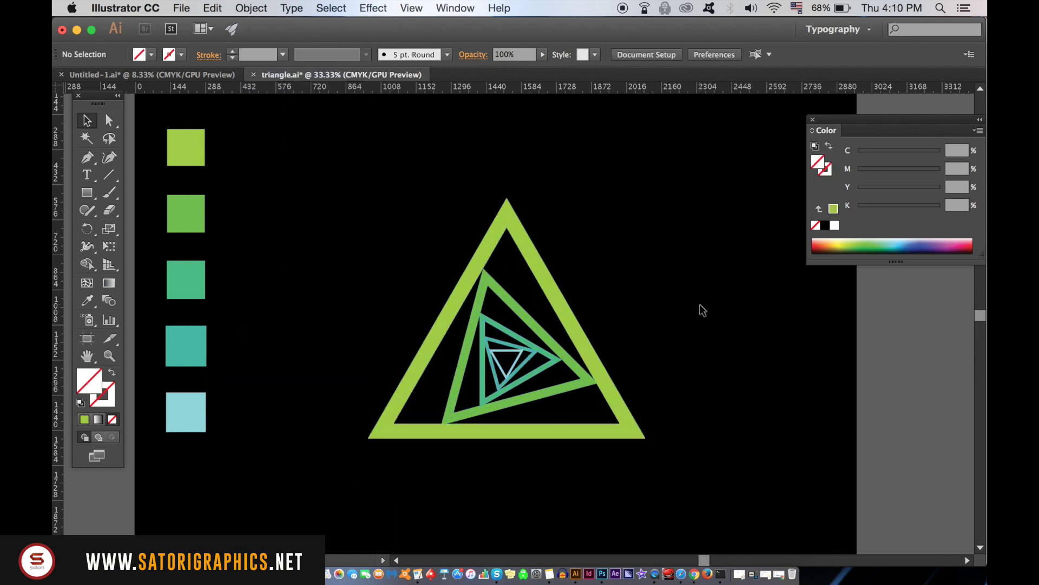
left_click(538, 269)
Step: Add an Outer Glow effect and set its colour to the pasted hex 9ecc3b
left_click(373, 7)
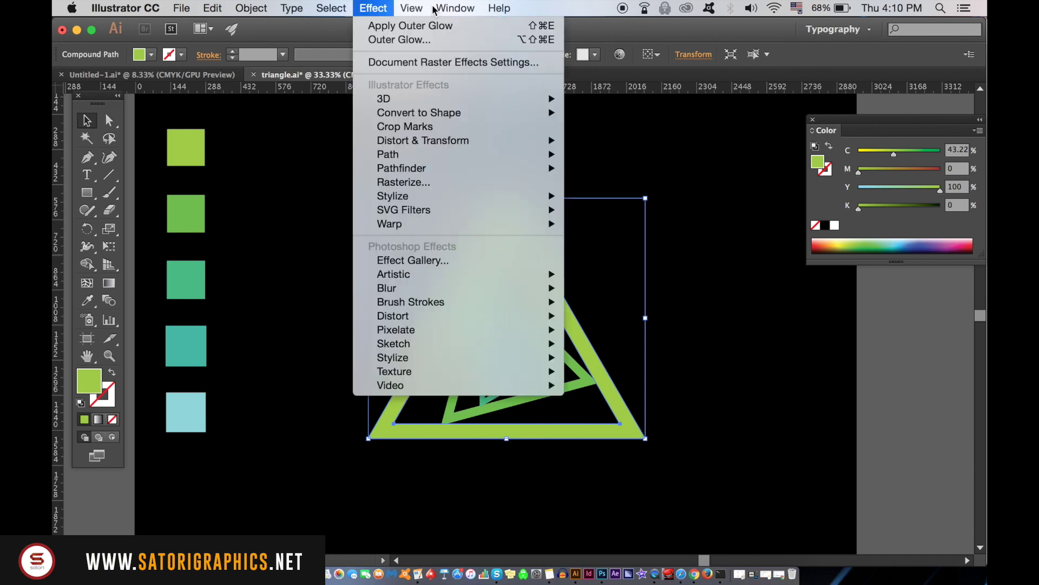
mouse_move(420, 8)
mouse_move(373, 7)
mouse_move(517, 197)
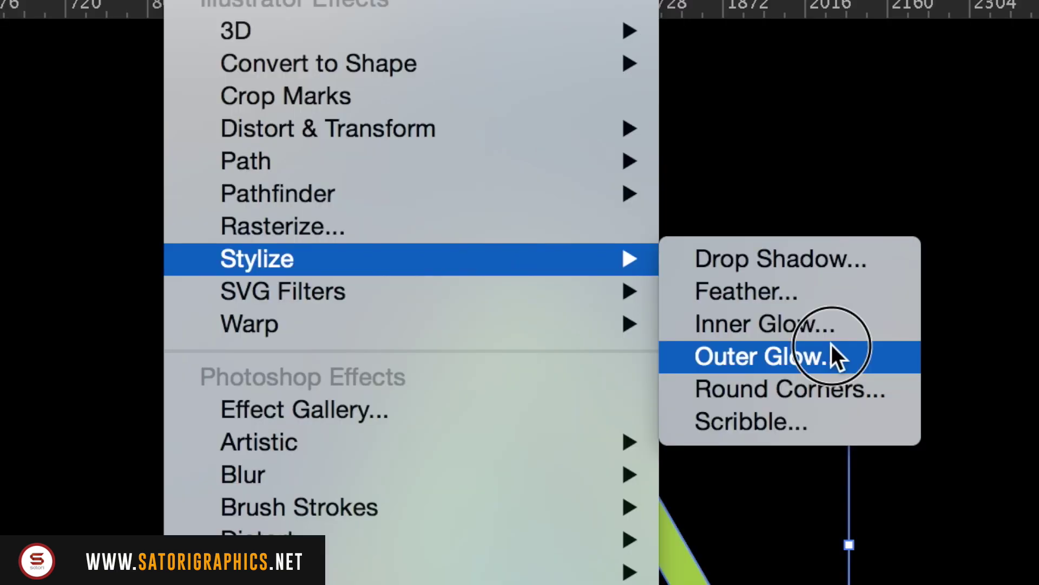
left_click(832, 347)
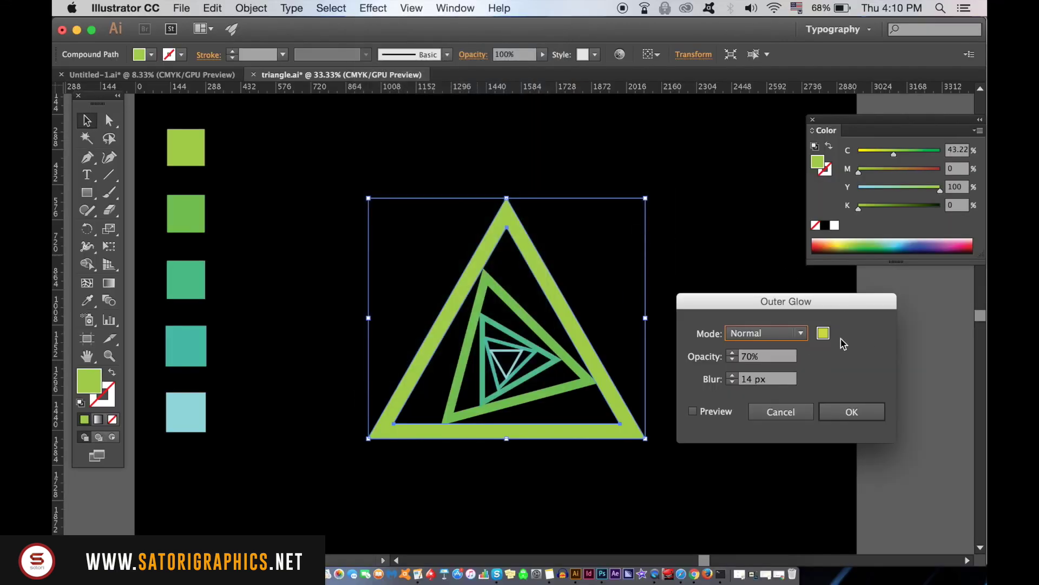
left_click(823, 333)
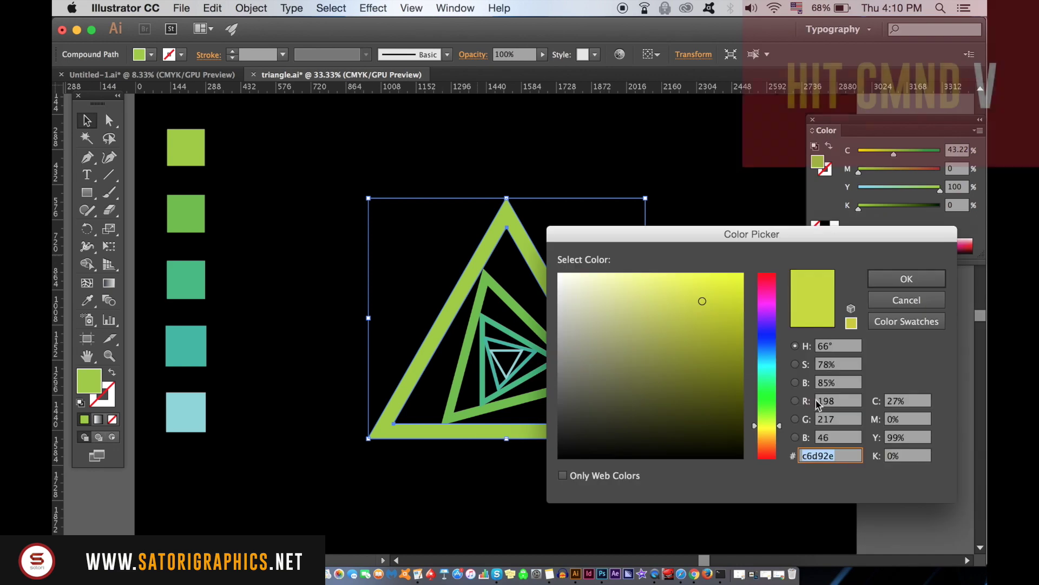
left_click(801, 450)
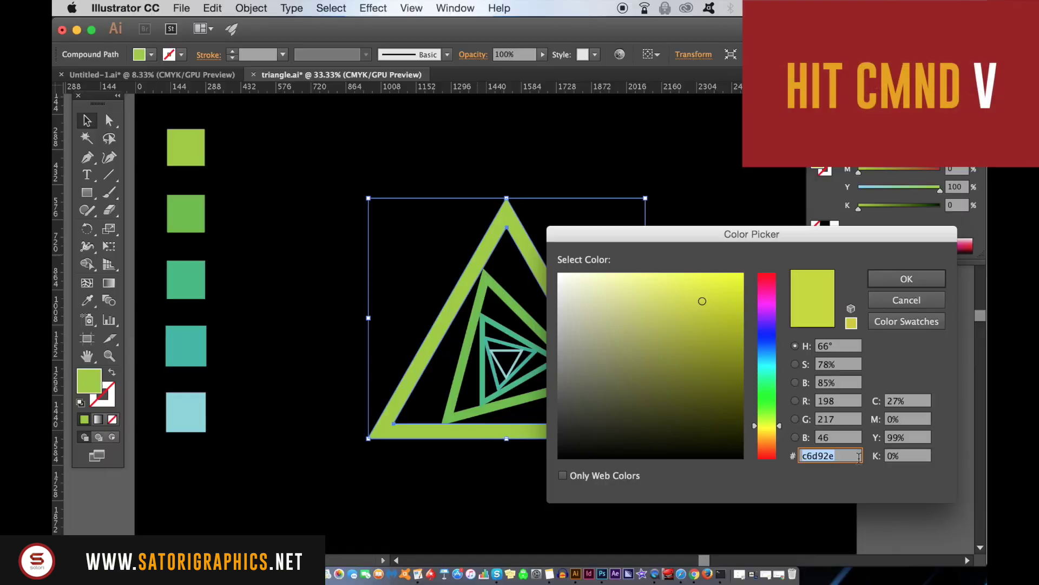
key("super+v")
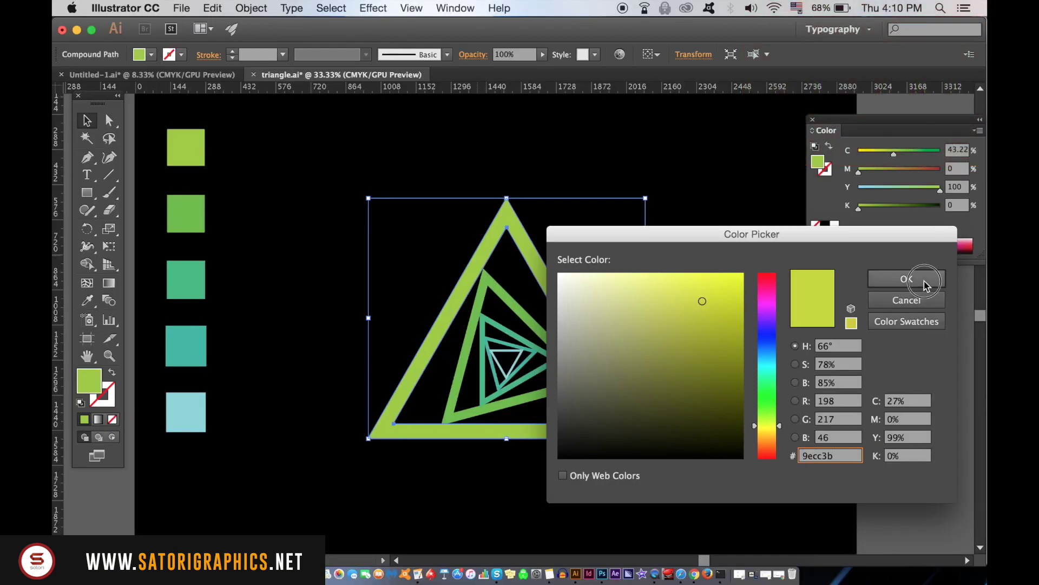
left_click(915, 281)
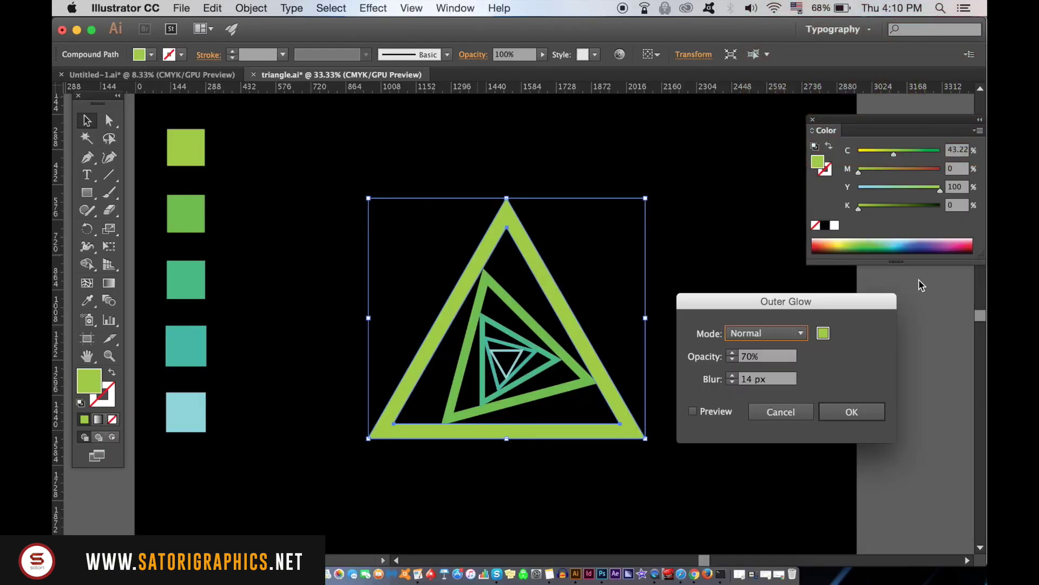
Step: Set the glow blur to 16 px at 70% opacity and apply it
left_click(693, 411)
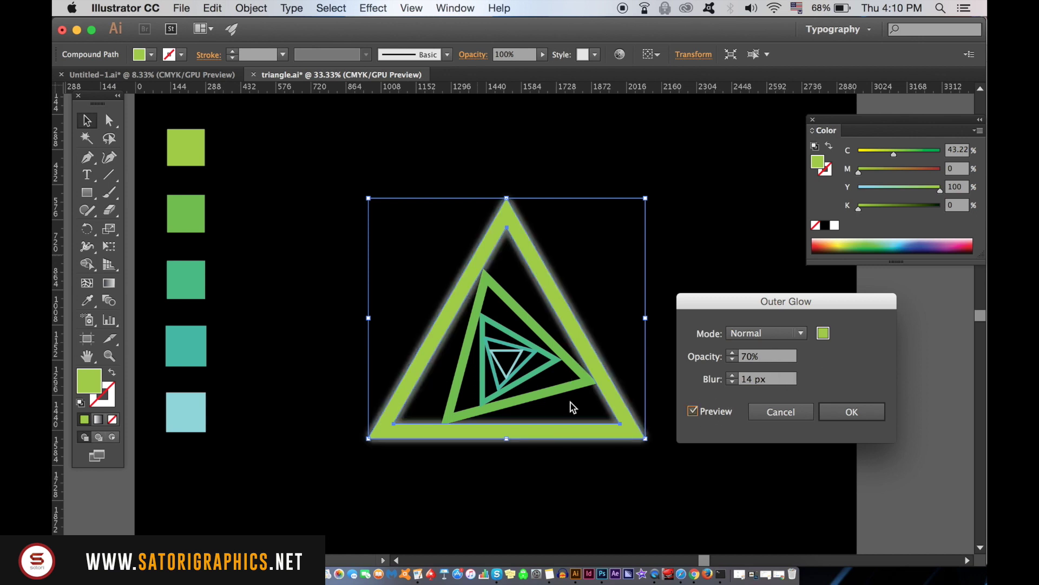
left_click(853, 414)
left_click(733, 380)
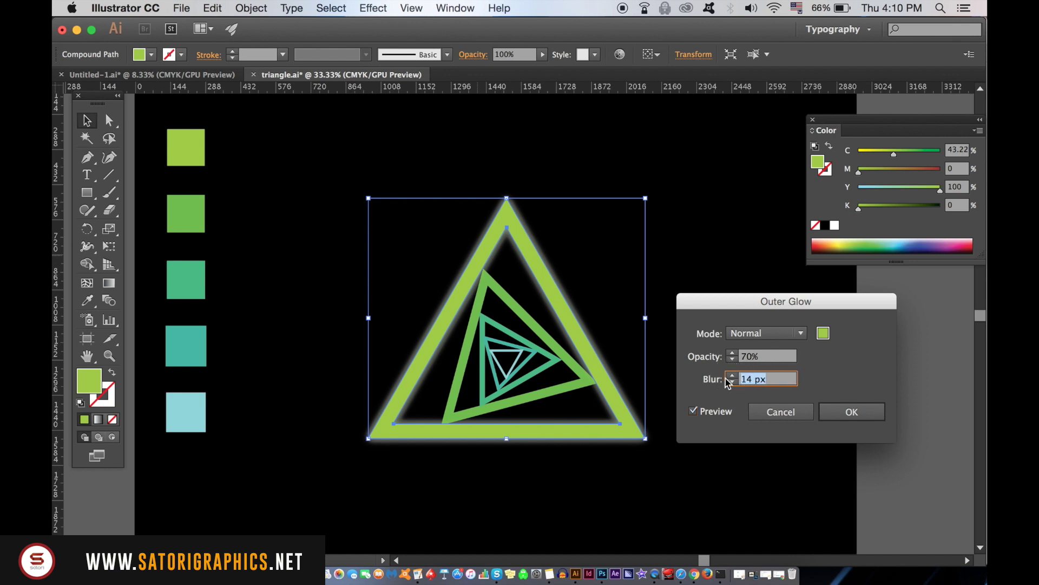
type("16")
left_click(727, 413)
left_click(727, 413)
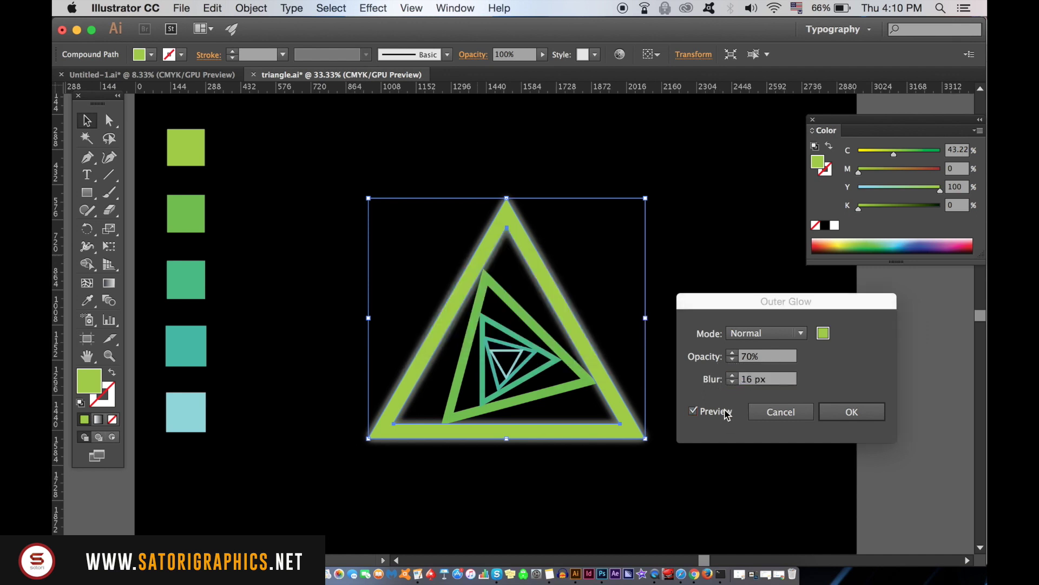
left_click(866, 413)
left_click(714, 318)
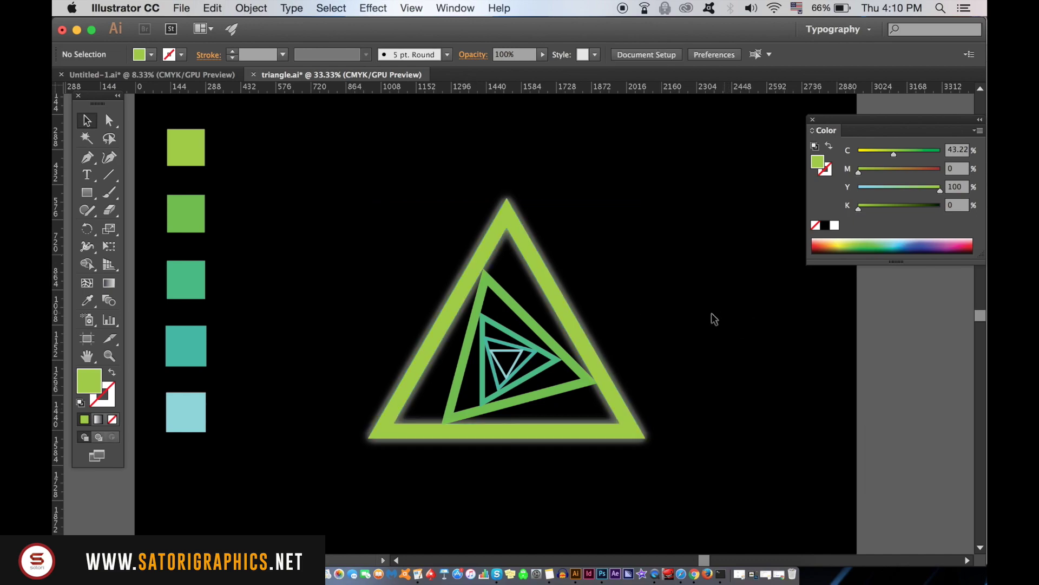